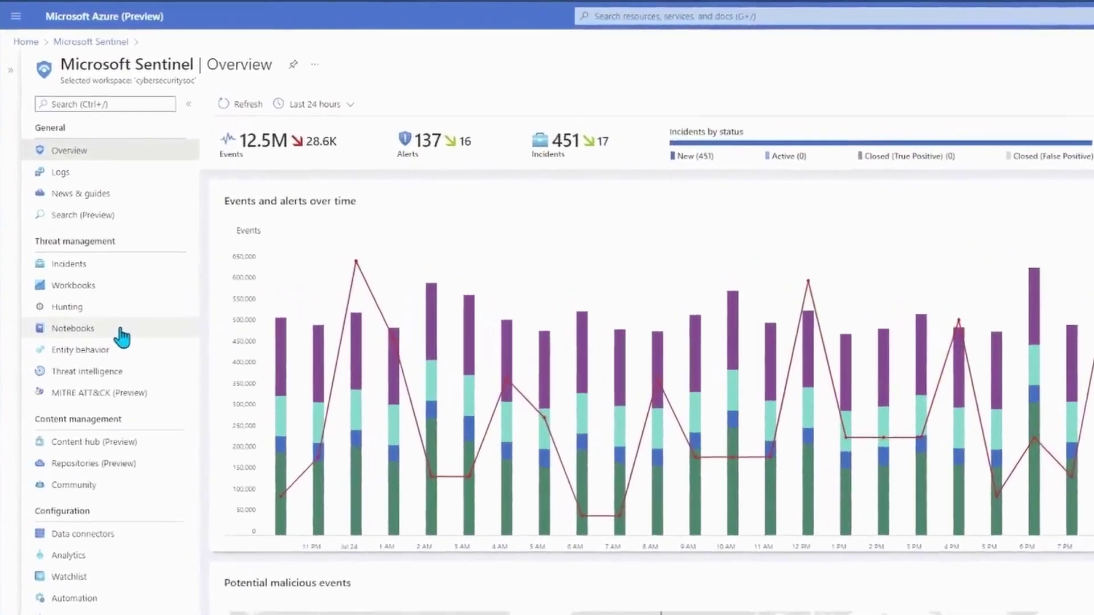
Step: Go to Sentinel Notebooks and review the Azure Machine Learning and Synapse workspace options
left_click(121, 336)
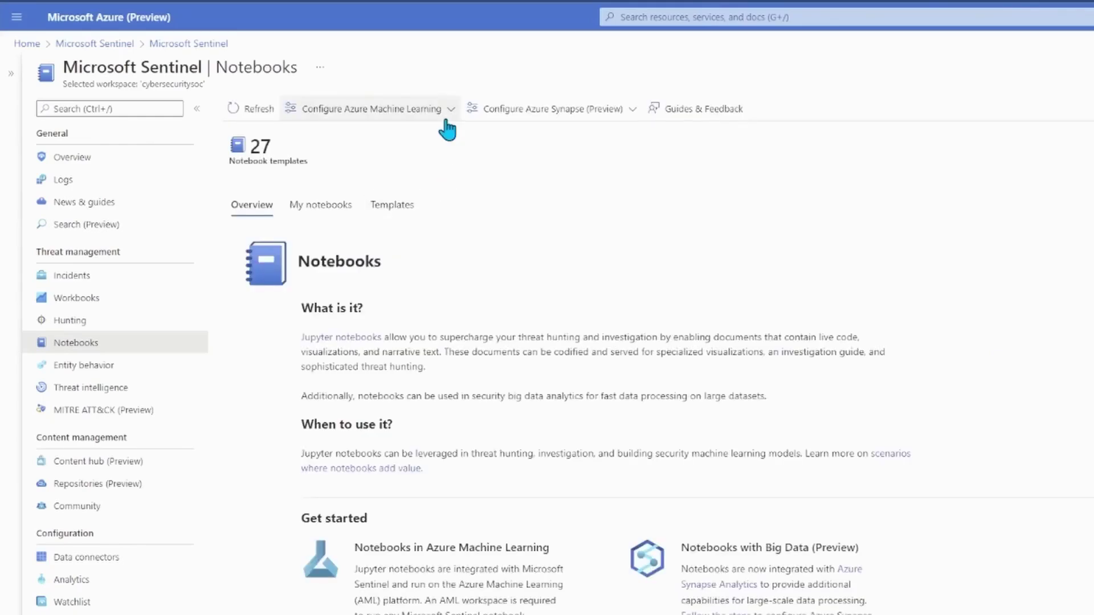
left_click(446, 113)
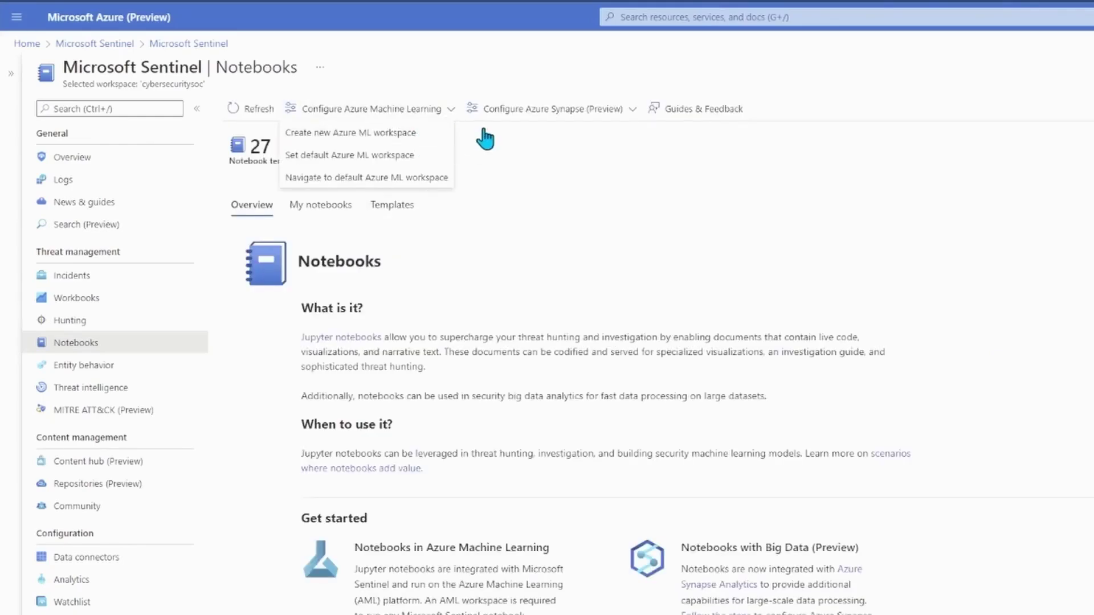
left_click(510, 113)
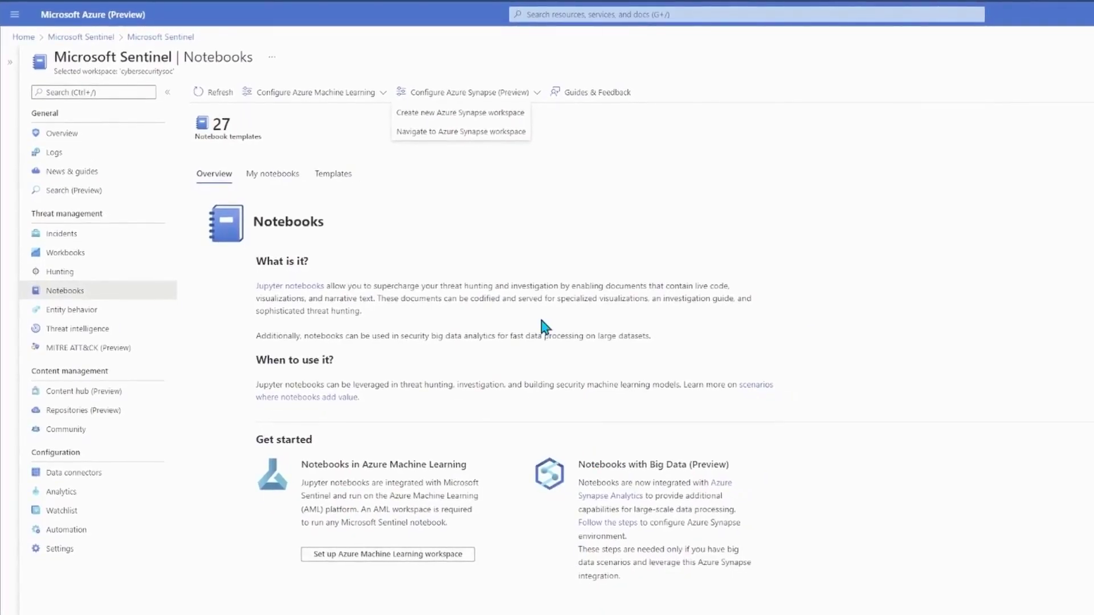
left_click(495, 255)
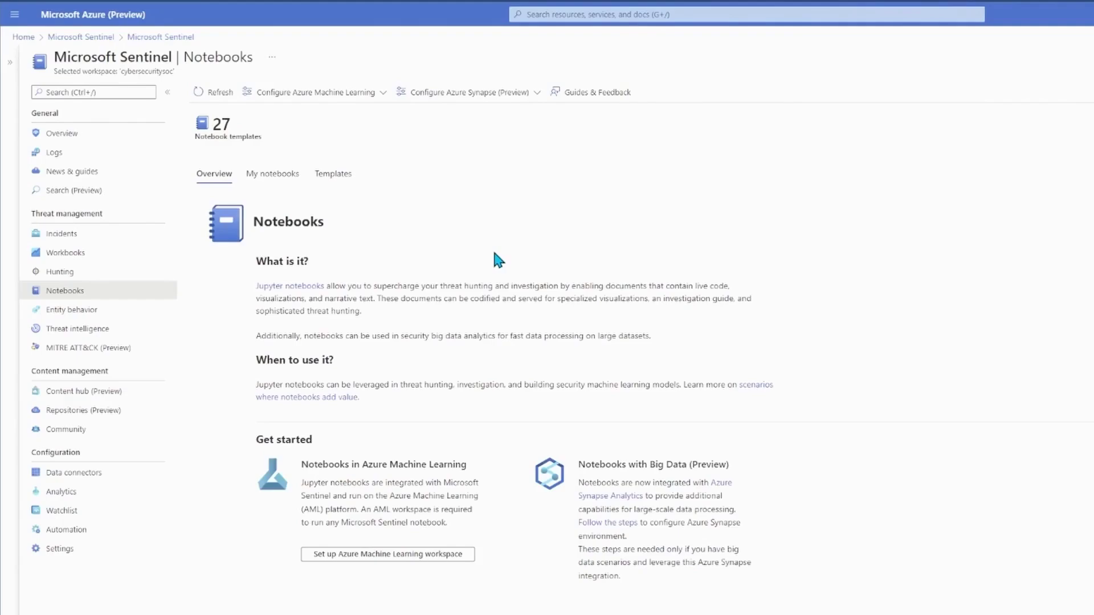
Step: Create a notebook from the 'Azure Synapse - Export Historical Log Data' template
left_click(345, 173)
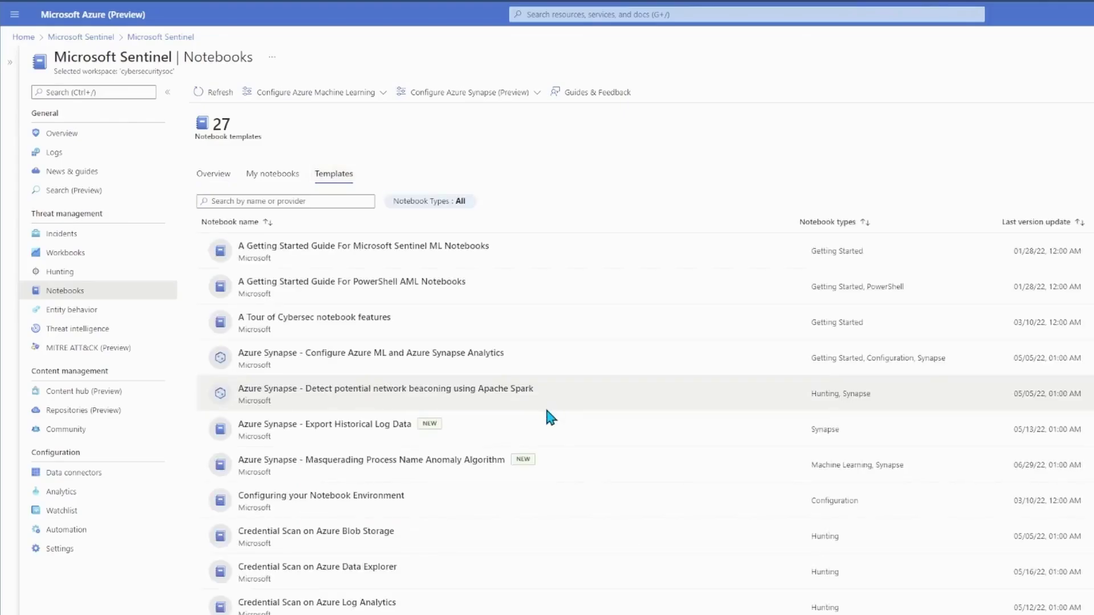
left_click(384, 431)
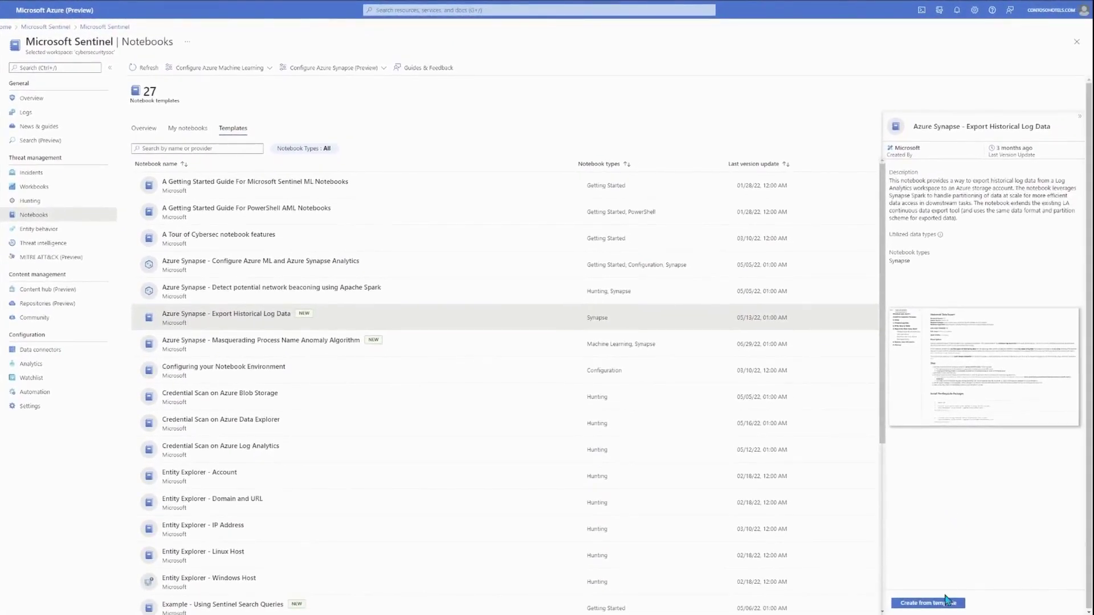
left_click(947, 602)
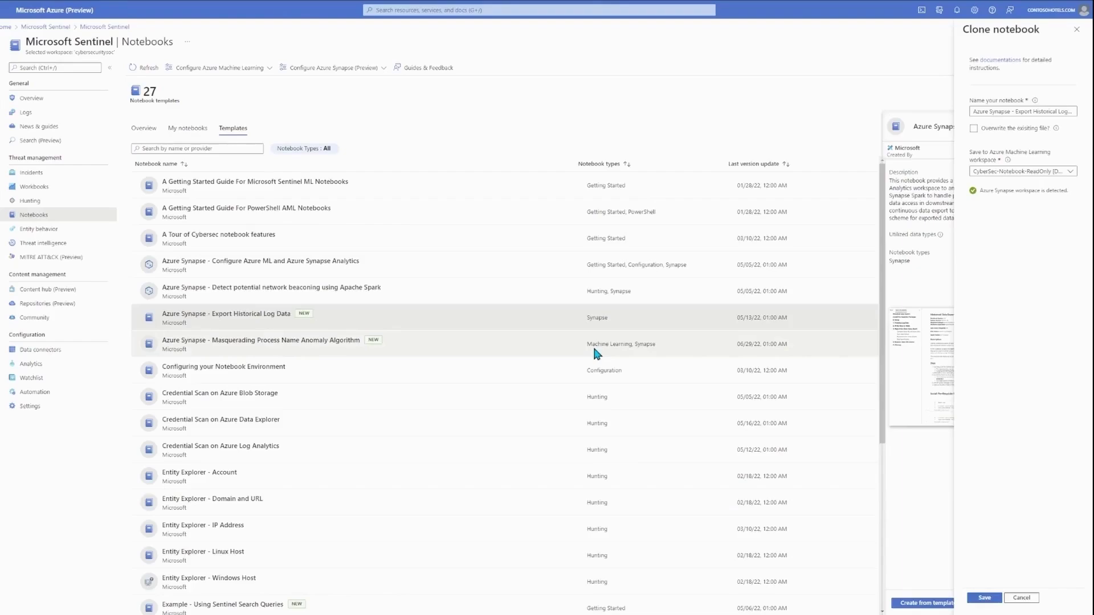
scroll(593, 344, "down", 5)
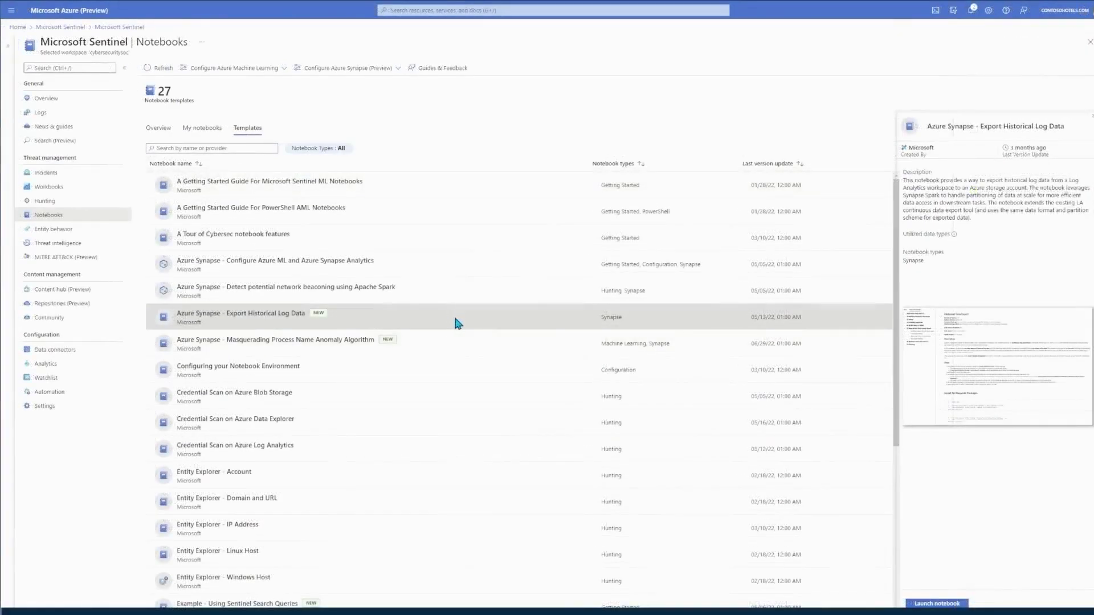
Step: Launch the export notebook and run the data size estimate cell under 1. Fetching Log Data
left_click(959, 603)
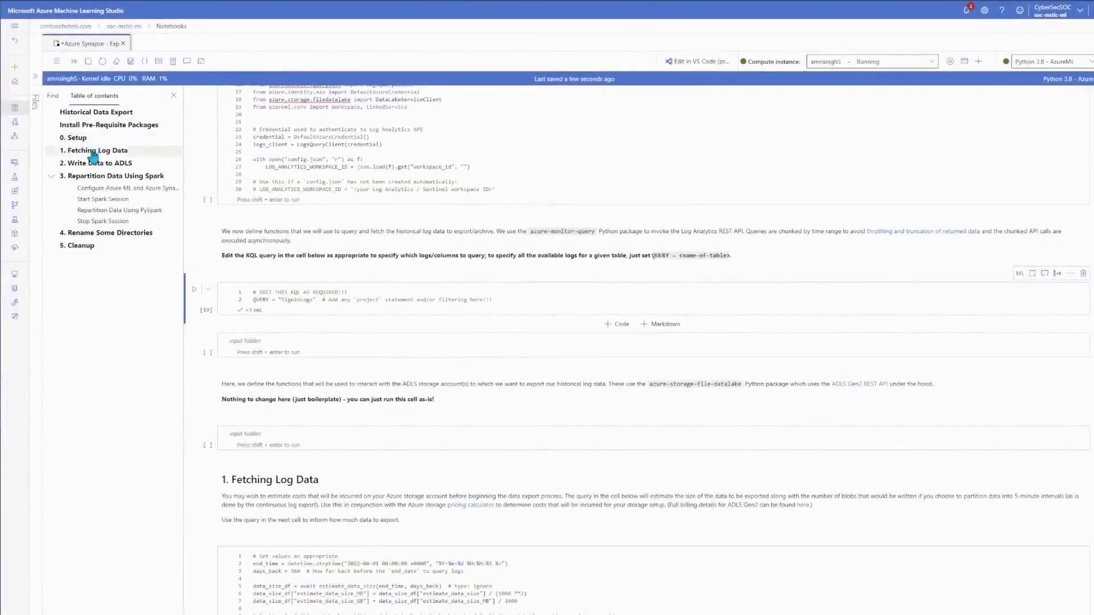
left_click(91, 150)
left_click(378, 221)
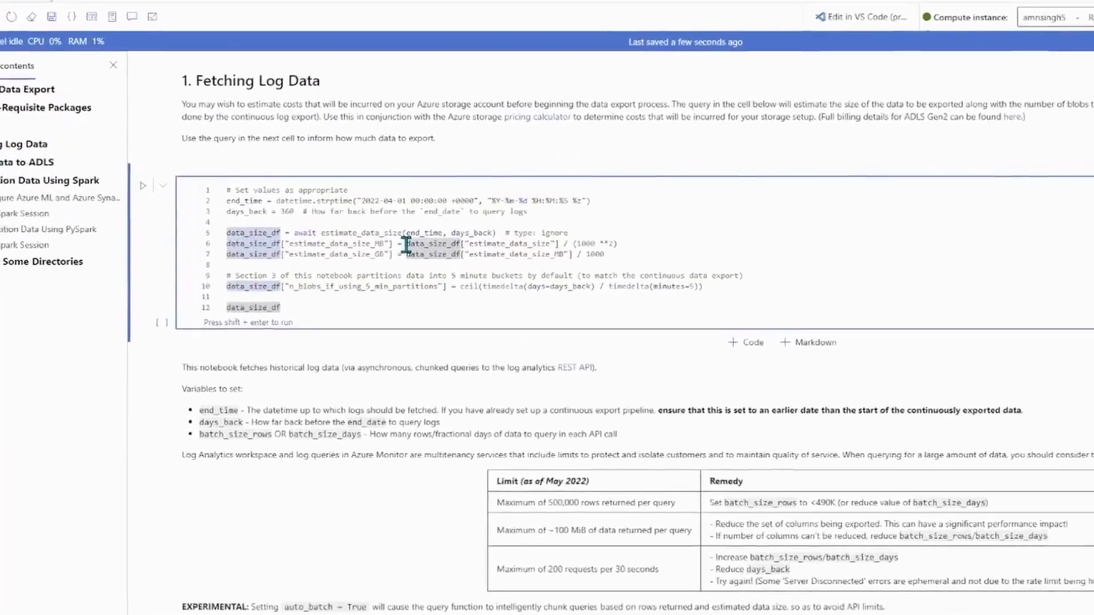
key("shift+Return")
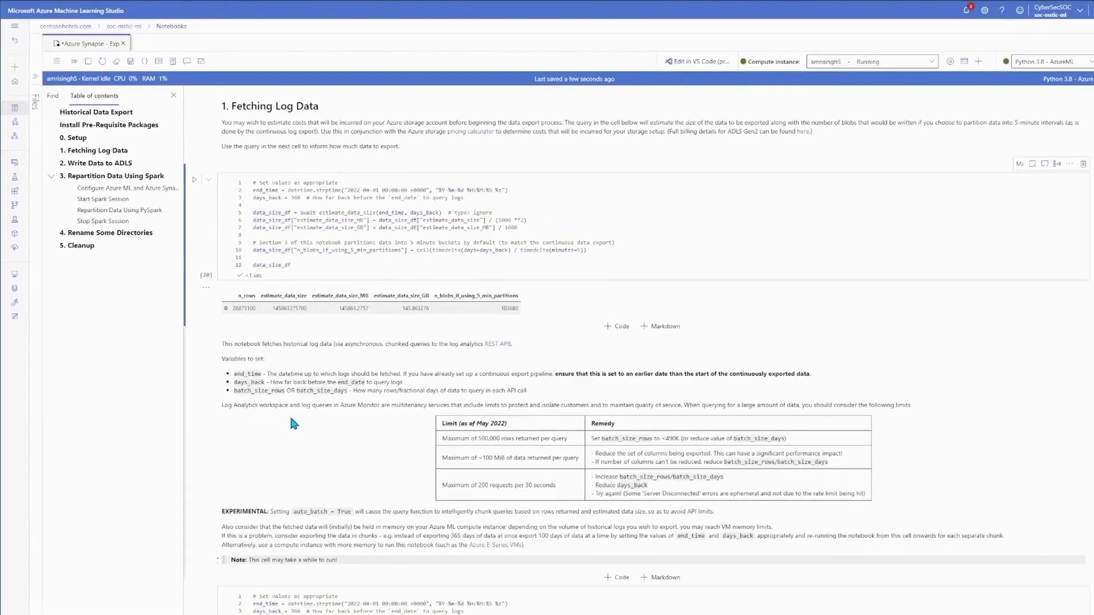
Step: Run the historical log fetch cell and read through the following ADLS export section
scroll(290, 415, "down", 4)
left_click(421, 471)
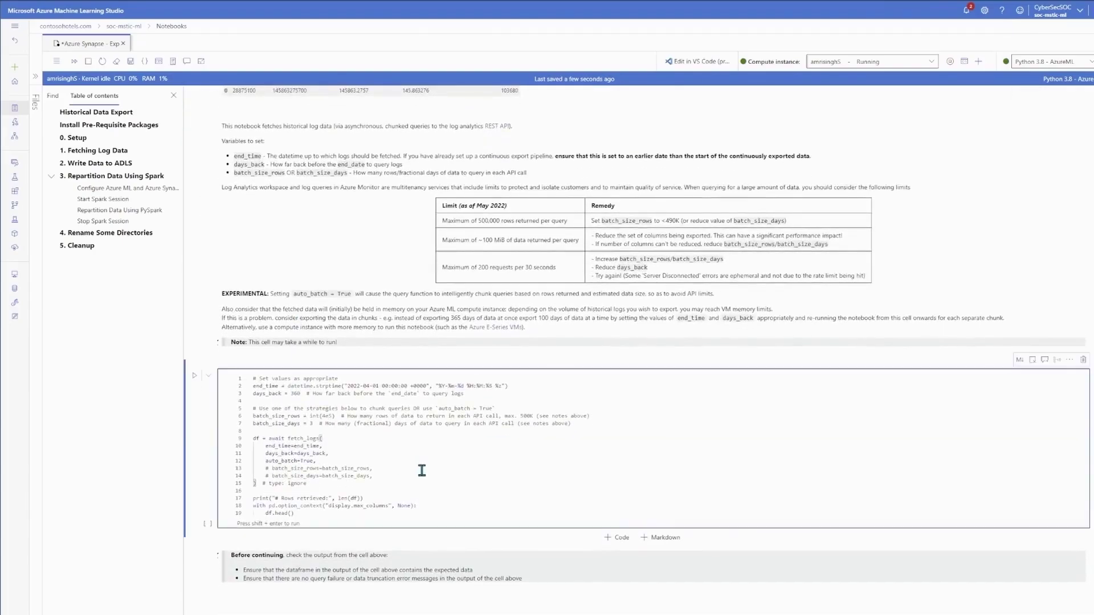
key("shift+Return")
scroll(399, 473, "down", 3)
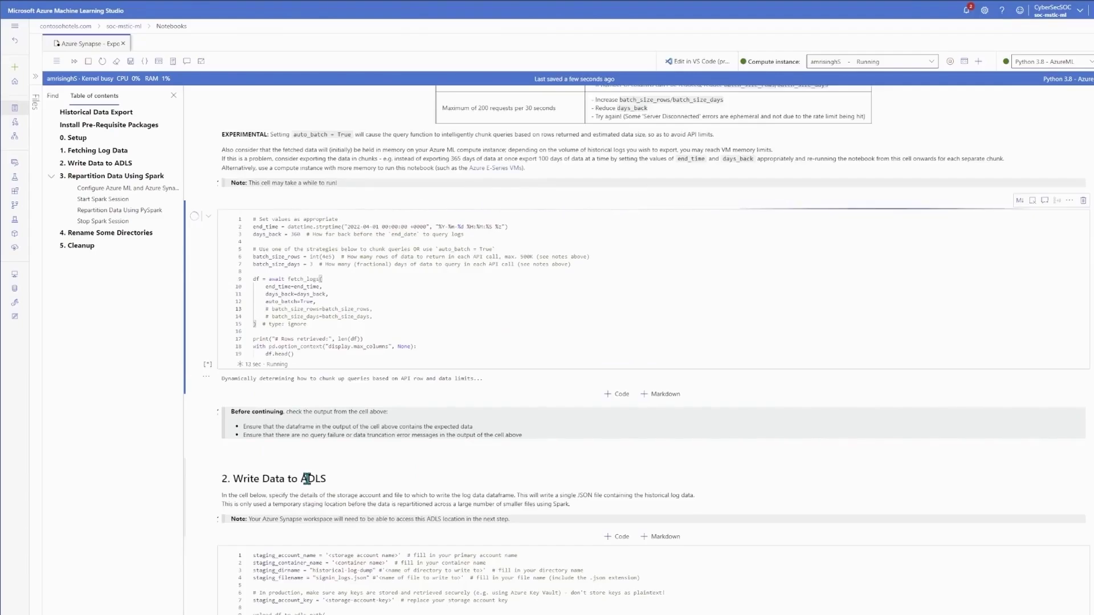
double_click(307, 478)
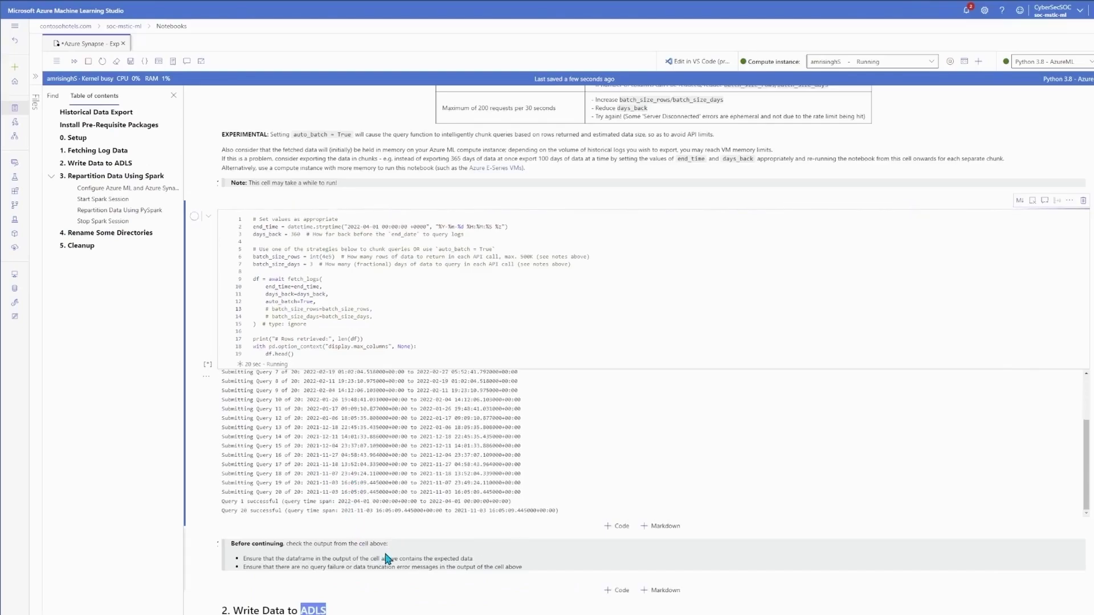
scroll(386, 559, "down", 1)
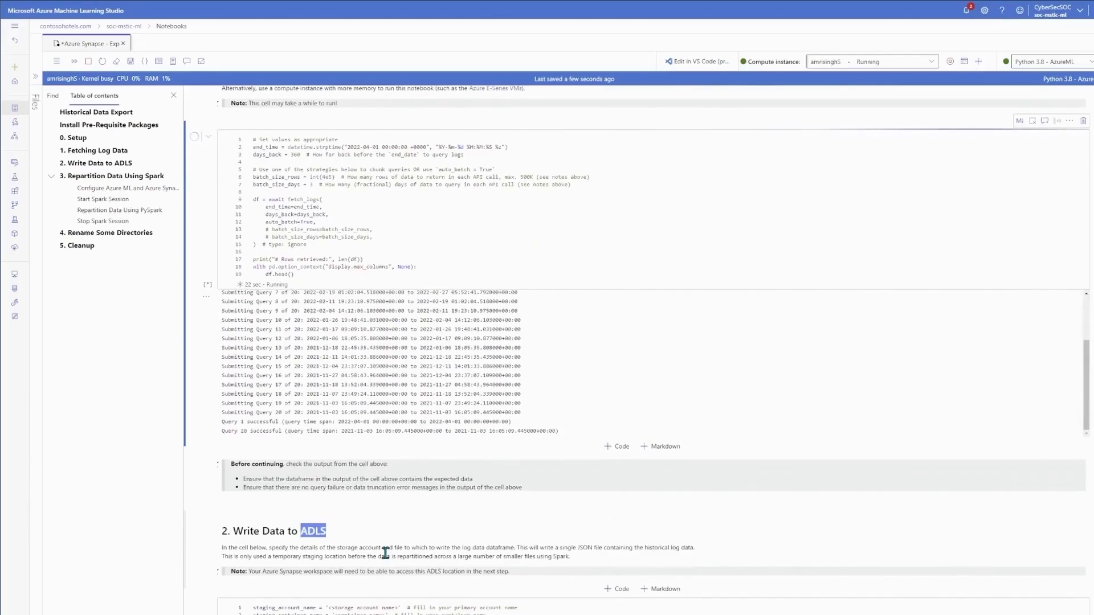
scroll(386, 552, "down", 15)
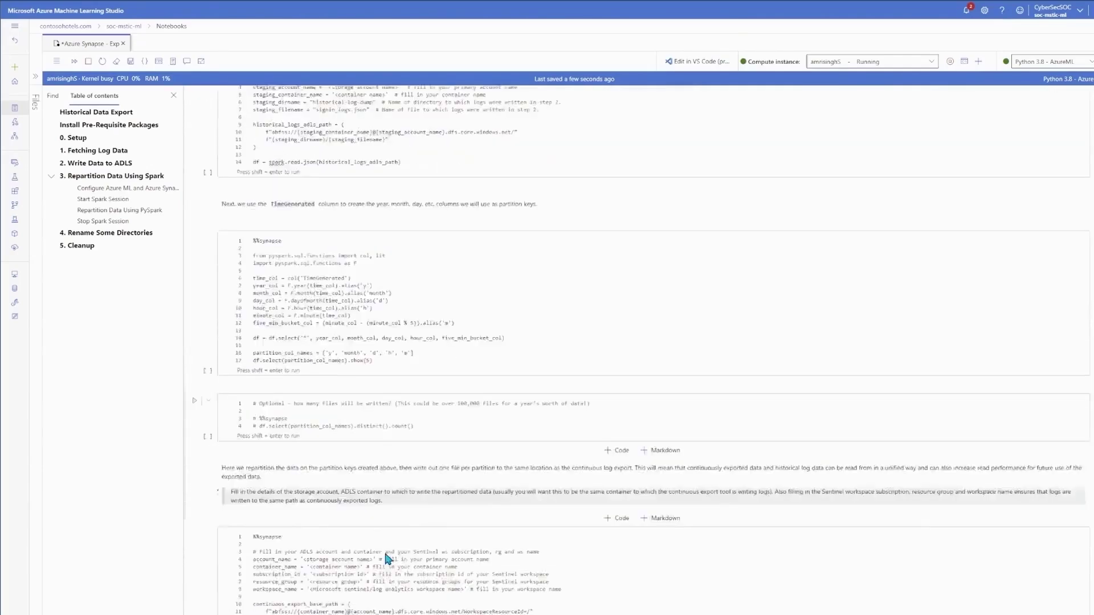
scroll(386, 552, "down", 6)
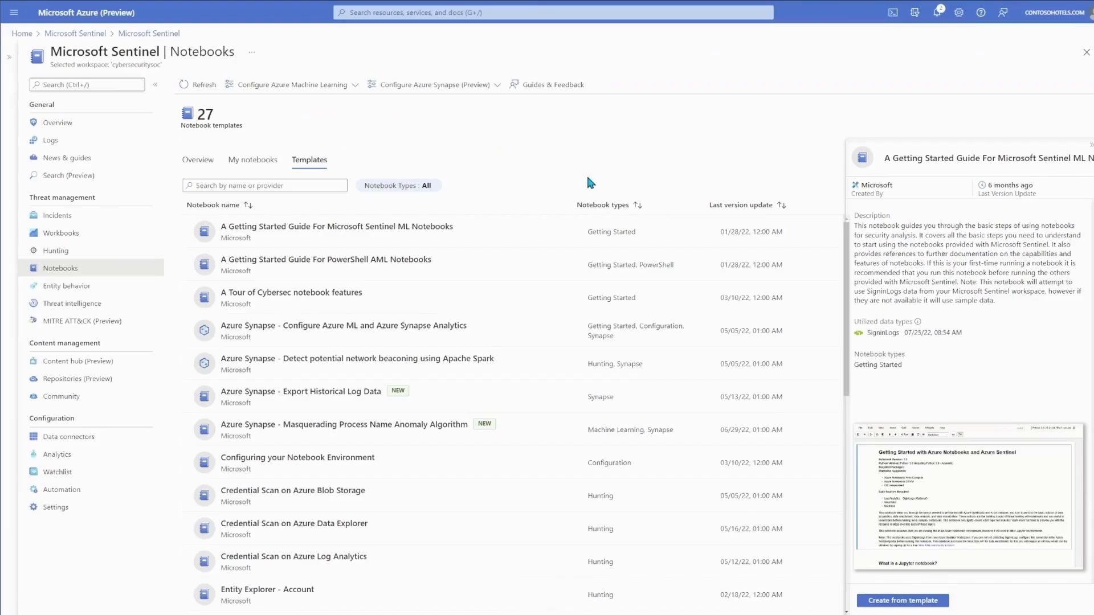
Step: Scroll the Templates list down to the Guided Hunting low-and-slow password spray notebook
scroll(568, 440, "down", 5)
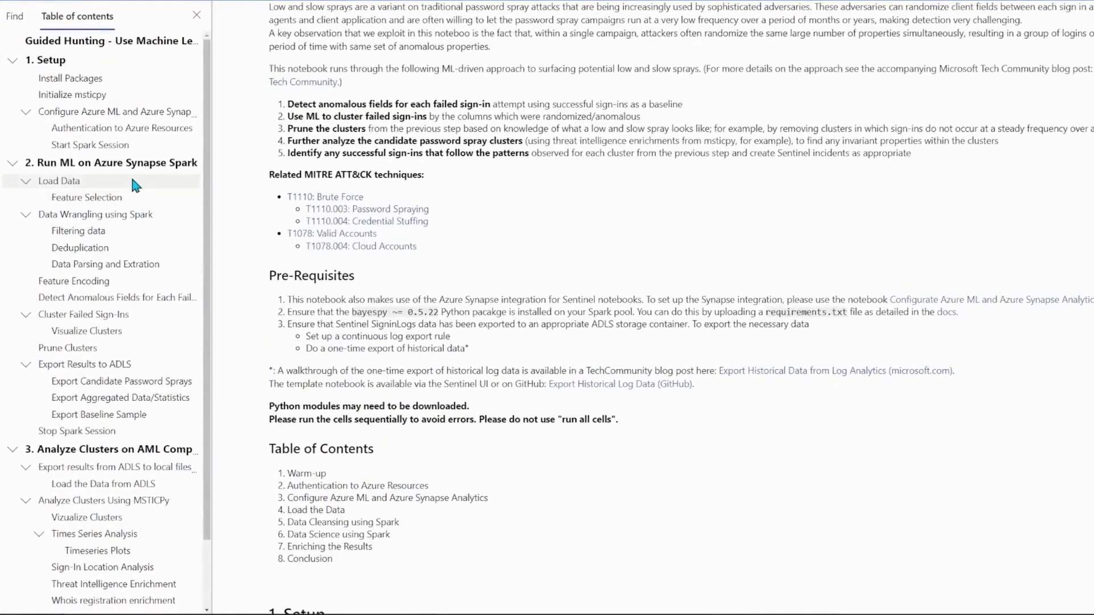
Step: Review the Run ML on Azure Synapse Spark, Detect Anomalous Fields and Cluster Failed Sign-Ins sections
left_click(139, 166)
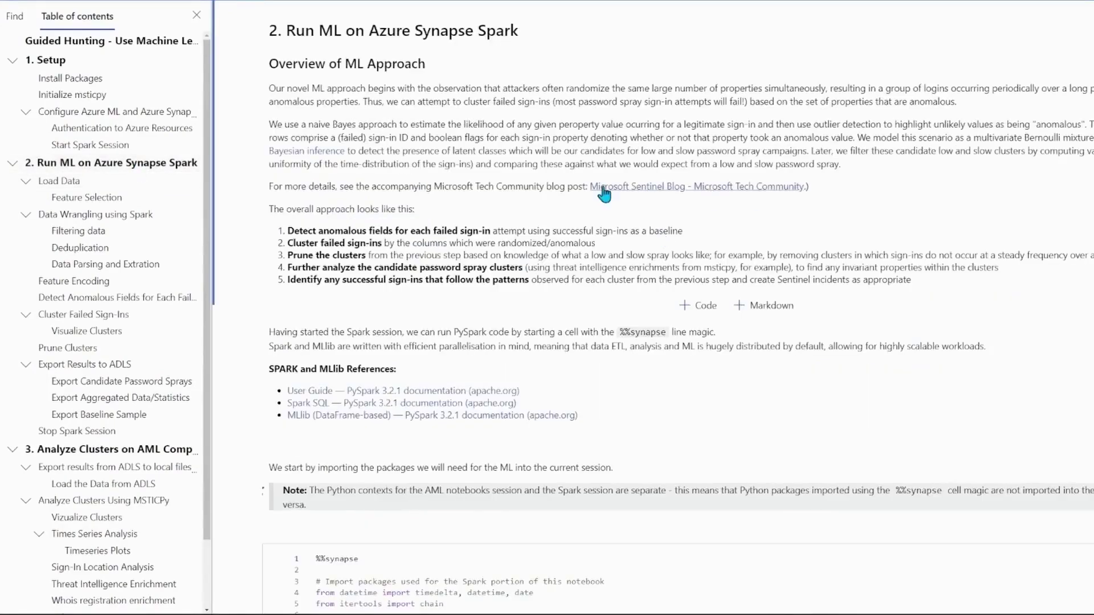
left_click(162, 296)
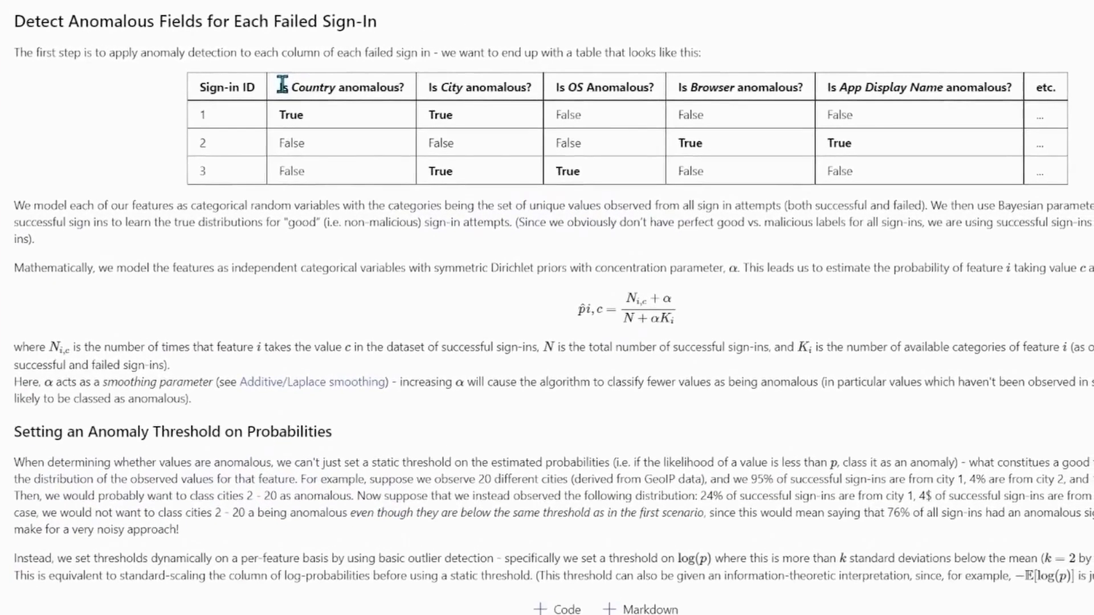
left_click_drag(354, 82, 777, 108)
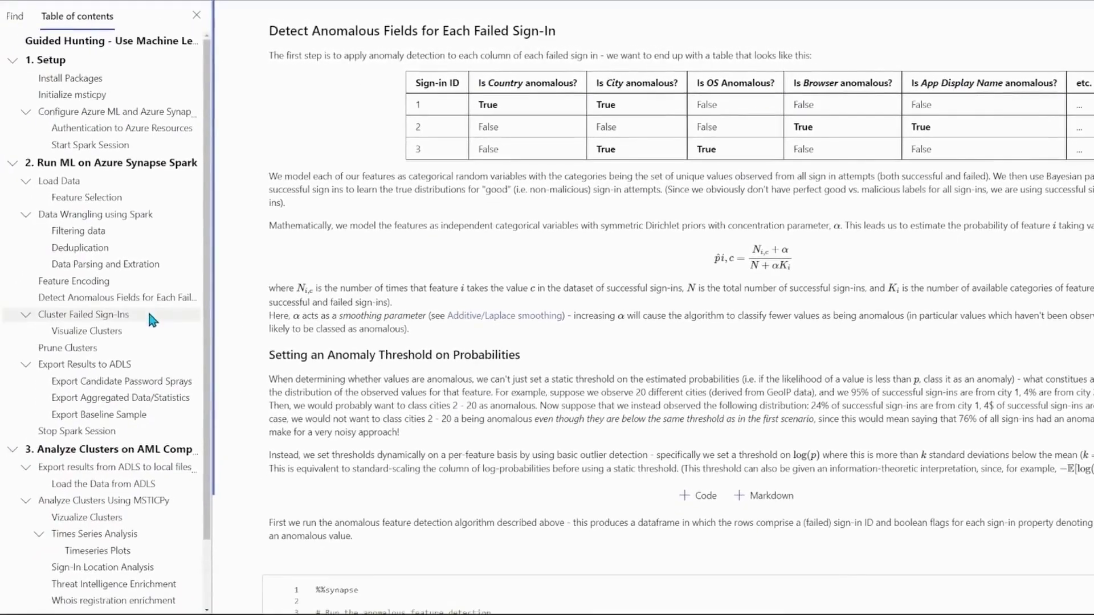
left_click(127, 321)
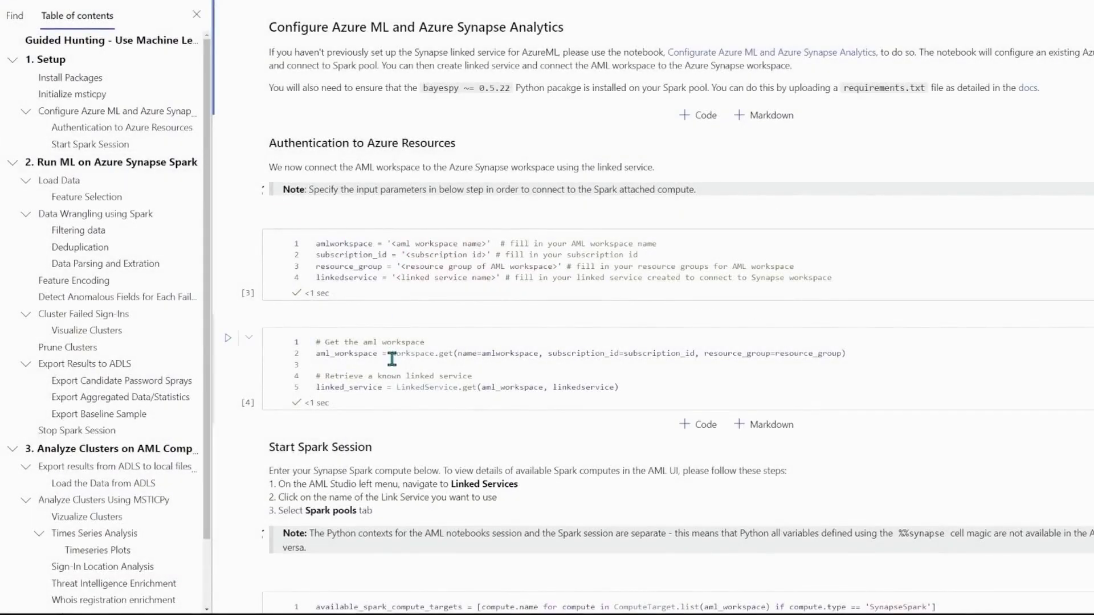
Step: Set the Spark executors' minimum and maximum on the slider, then select the executor configuration cell
scroll(392, 359, "down", 3)
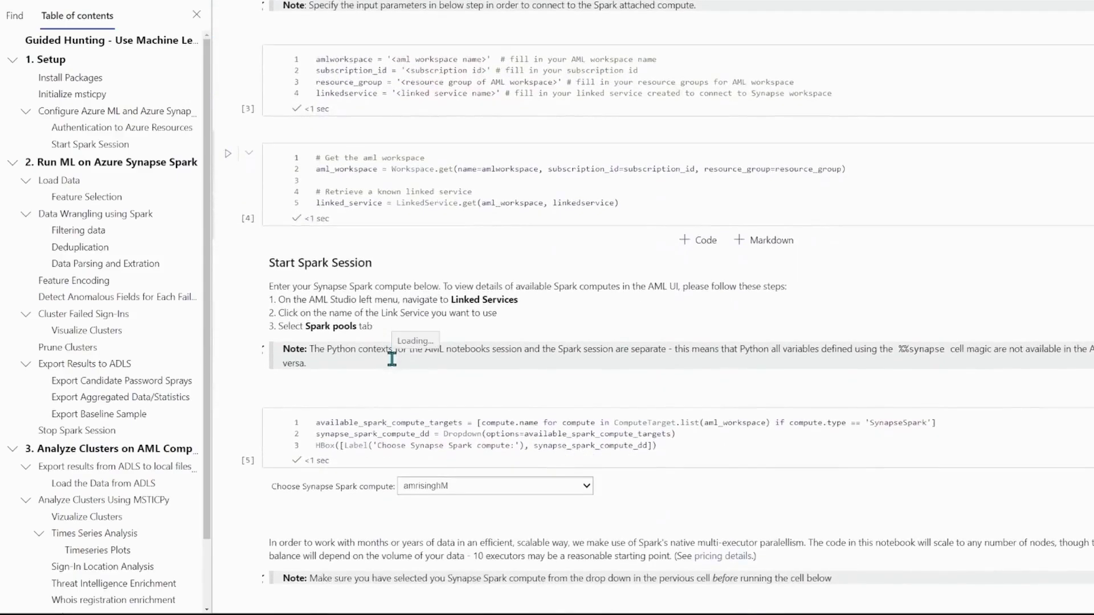
scroll(391, 359, "down", 5)
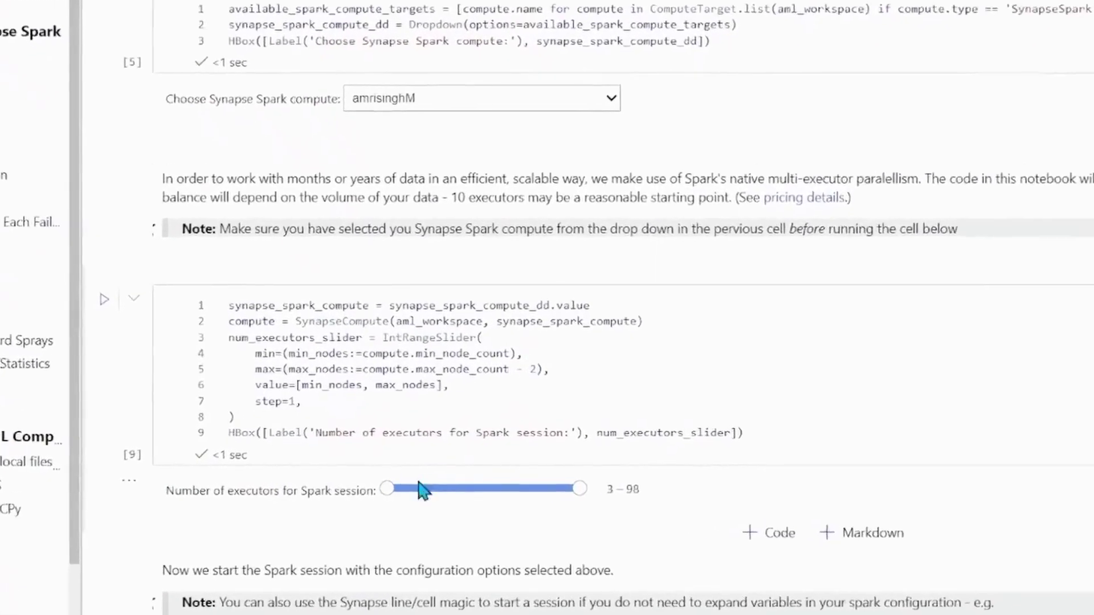
left_click_drag(397, 492, 440, 495)
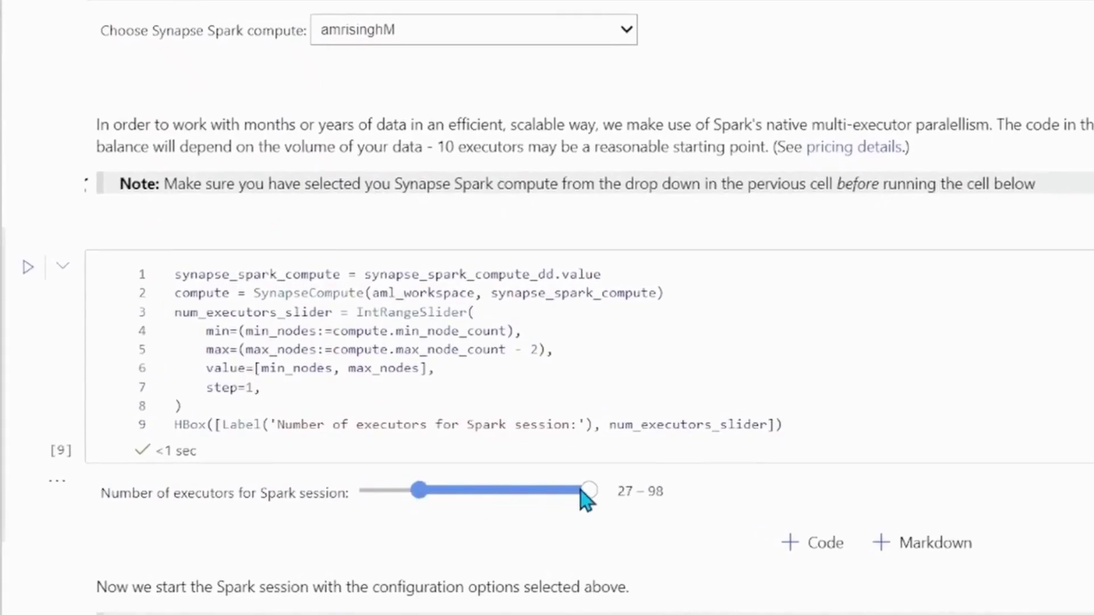
left_click_drag(580, 491, 544, 497)
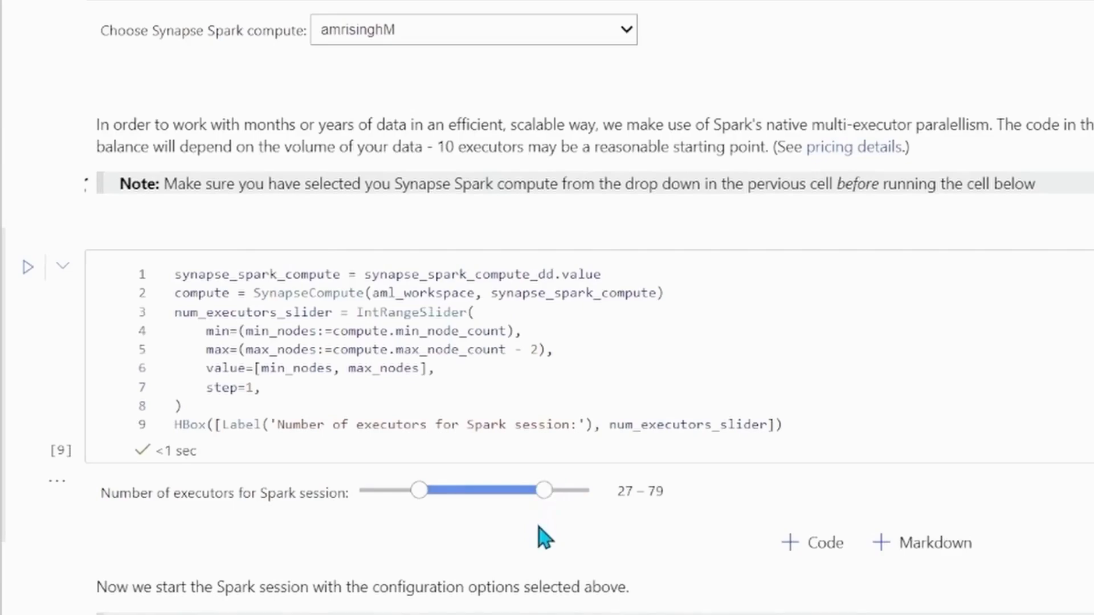
left_click(544, 537)
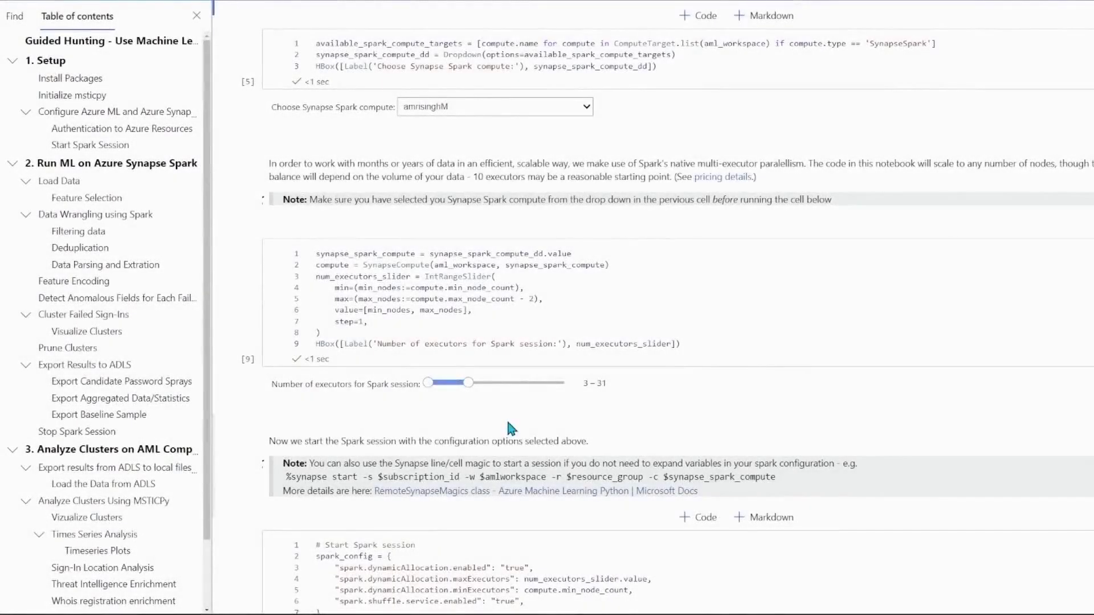
scroll(507, 422, "down", 7)
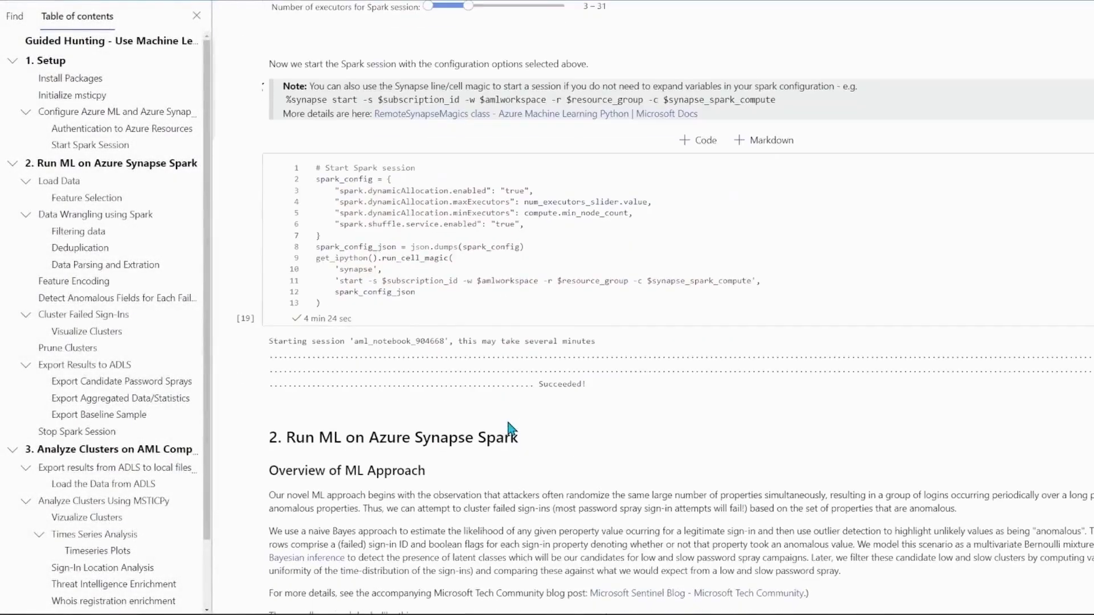
Step: Pass through Feature Encoding and Detect Anomalous Fields to the Prune Clusters cluster_id/cluster_size output
scroll(405, 404, "down", 2)
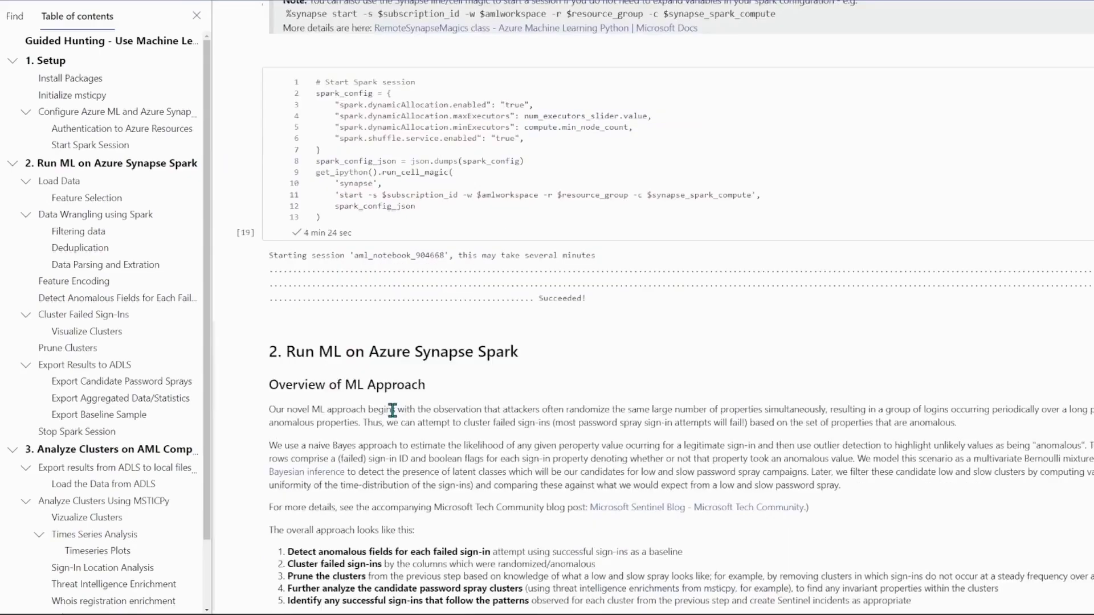
left_click(130, 284)
left_click(151, 298)
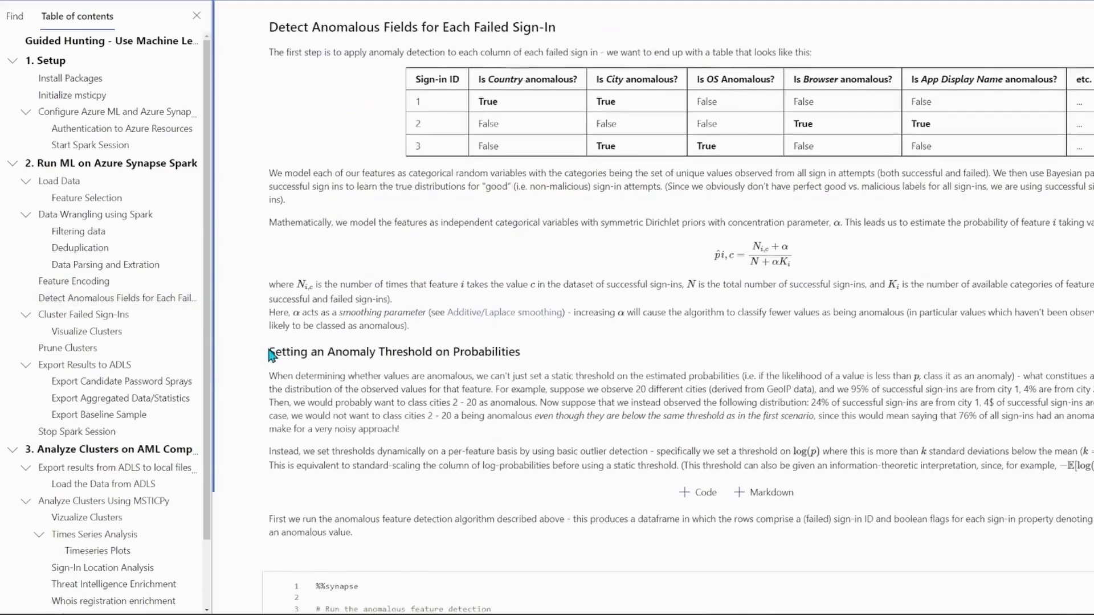
scroll(268, 362, "down", 5)
scroll(258, 372, "down", 3)
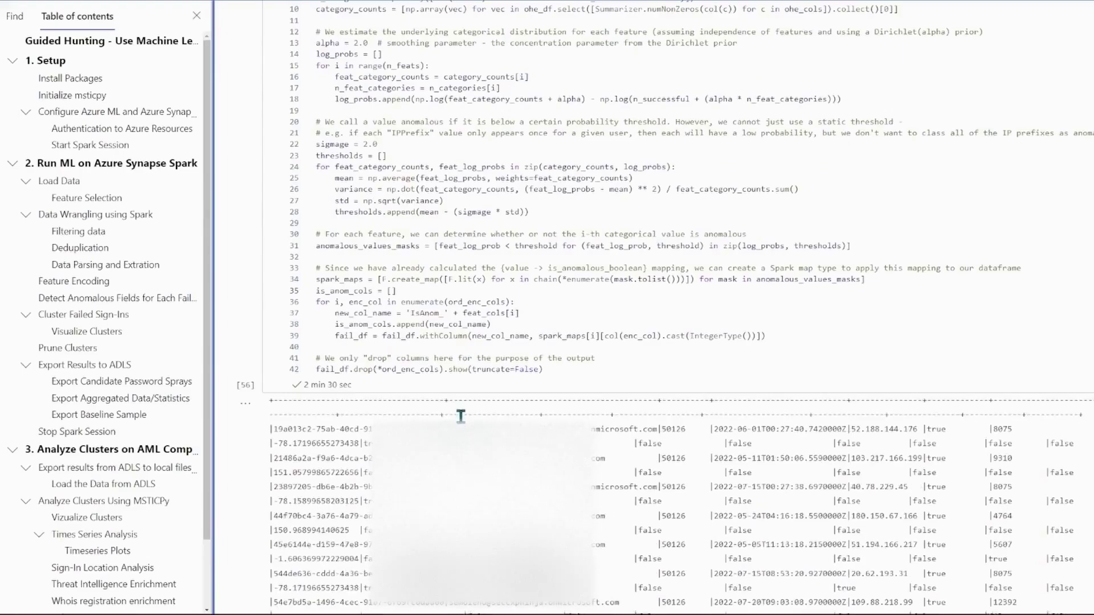
left_click(145, 350)
scroll(254, 382, "down", 10)
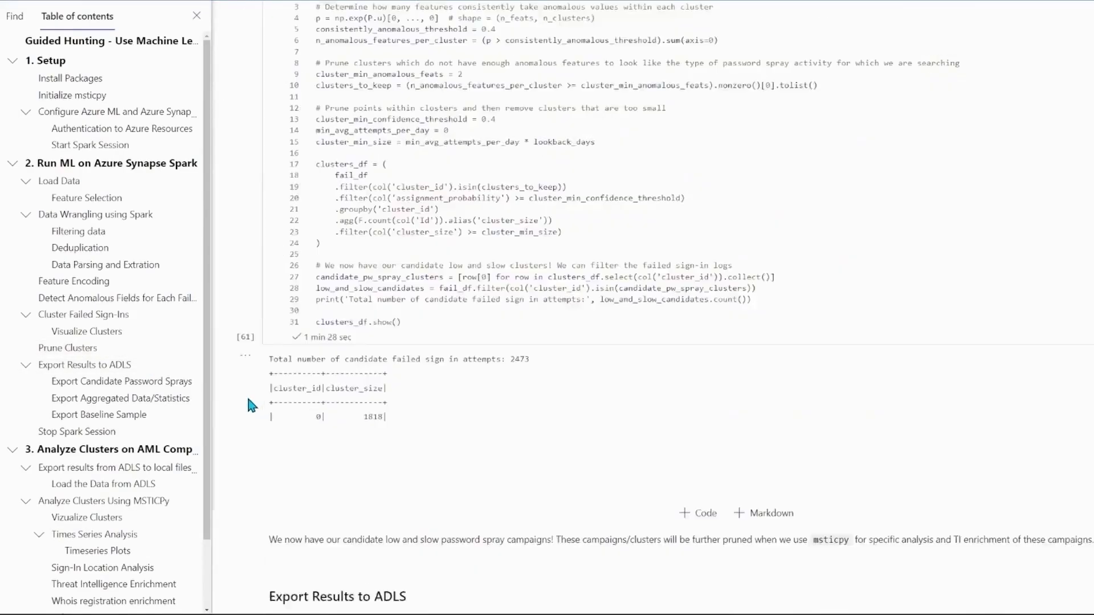
scroll(251, 406, "down", 3)
scroll(247, 403, "up", 2)
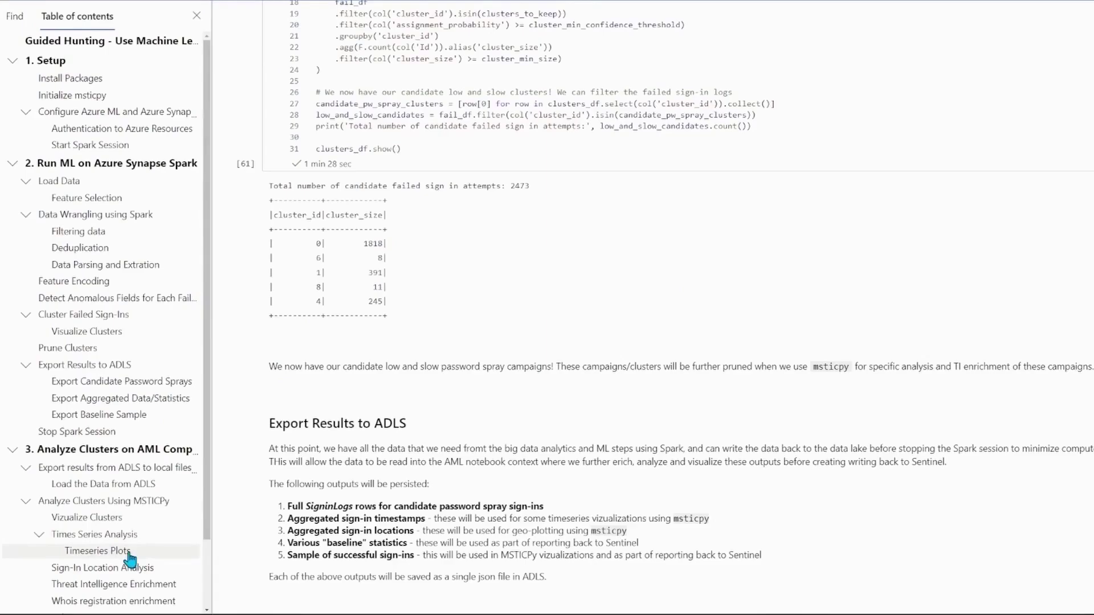
Step: Run the Timeseries Plots cells and zoom the timelines to Nov 2021–Jan 2022 and Jan–Aug 2022
left_click(128, 553)
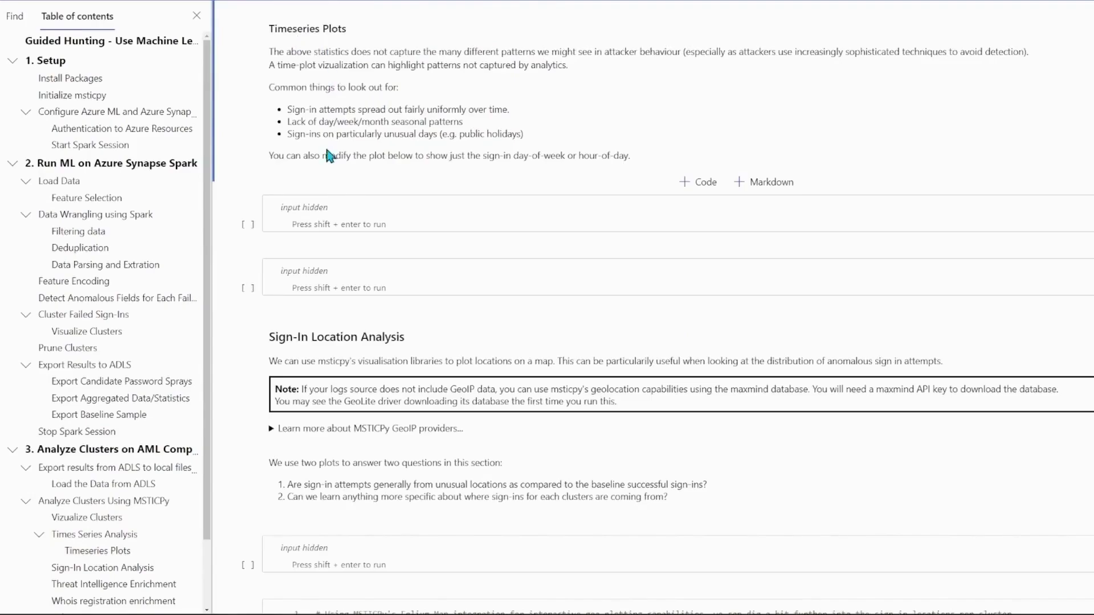
key("shift+Return")
key("shift+Return")
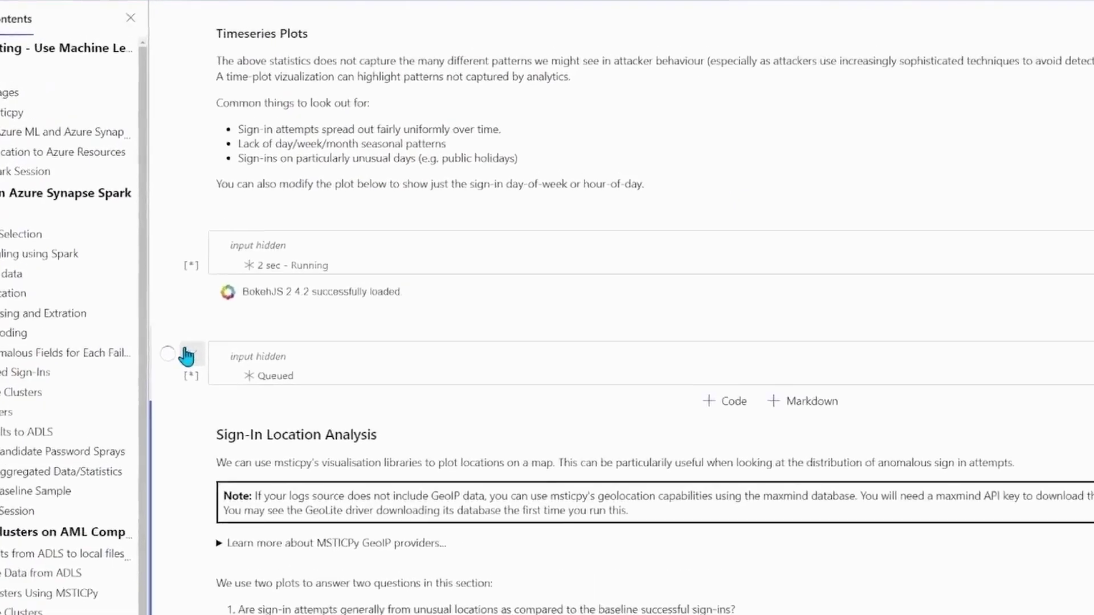
scroll(39, 519, "down", 2)
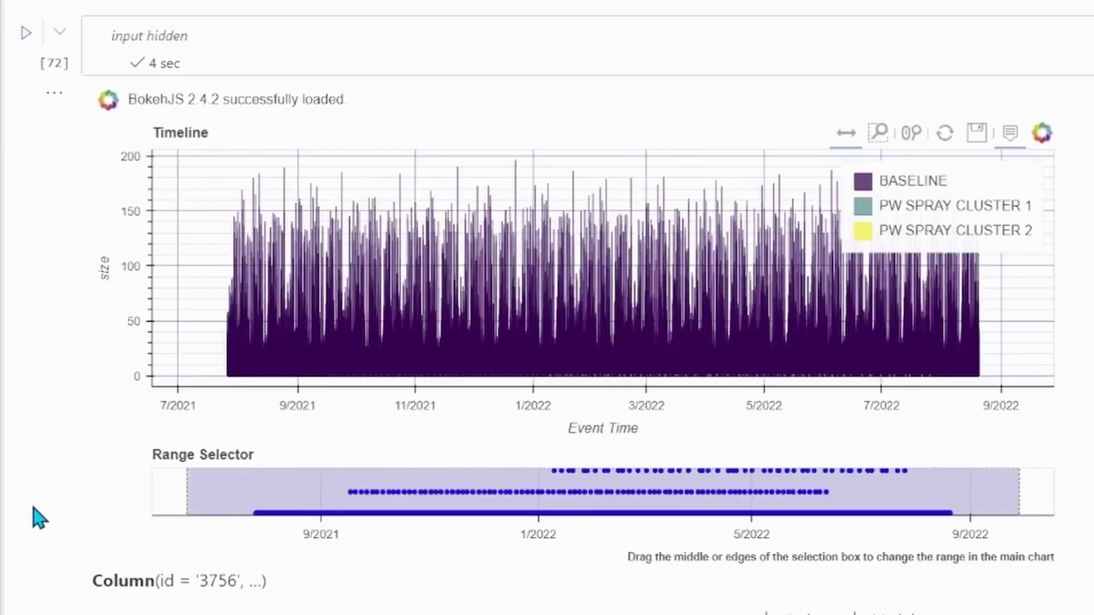
left_click_drag(421, 369, 568, 386)
scroll(34, 288, "down", 10)
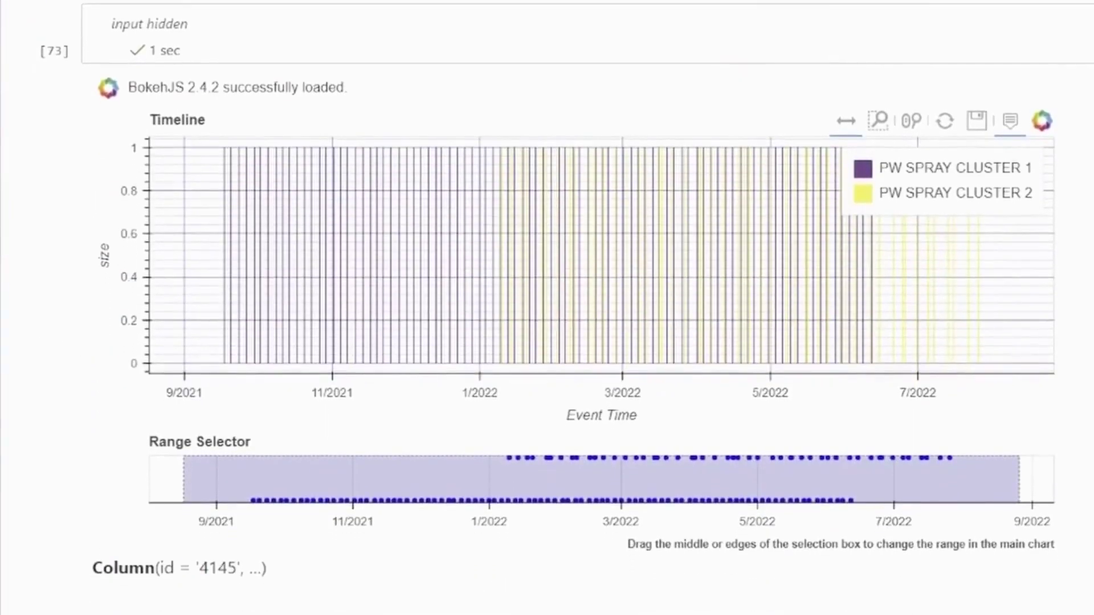
left_click_drag(183, 484, 501, 481)
scroll(354, 361, "down", 10)
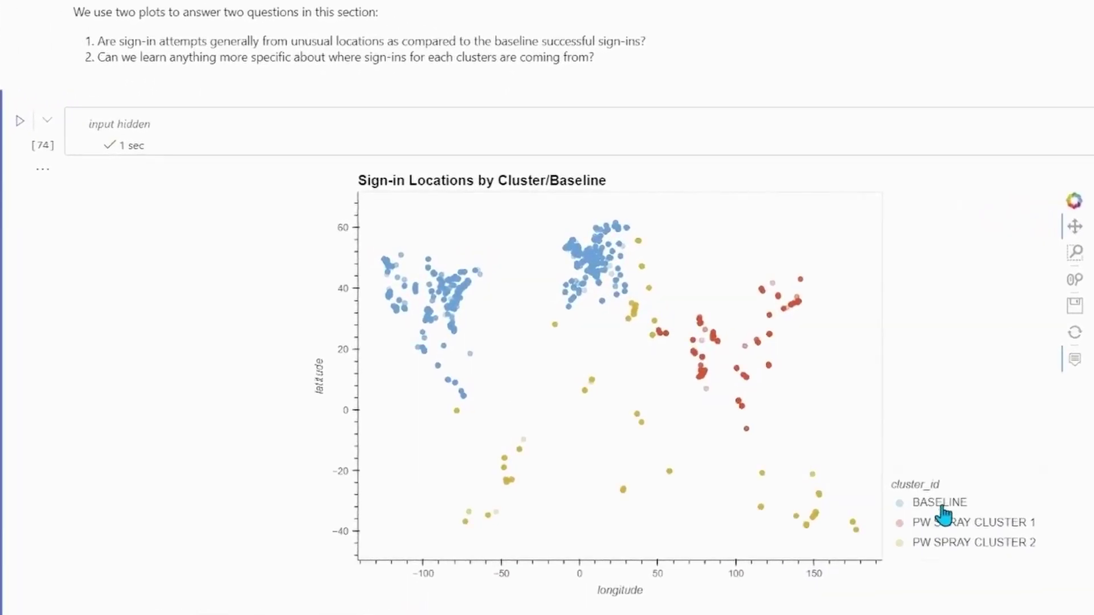
Step: Mute PW SPRAY CLUSTER 1 on the location map and inspect a red point's tooltip
left_click(943, 519)
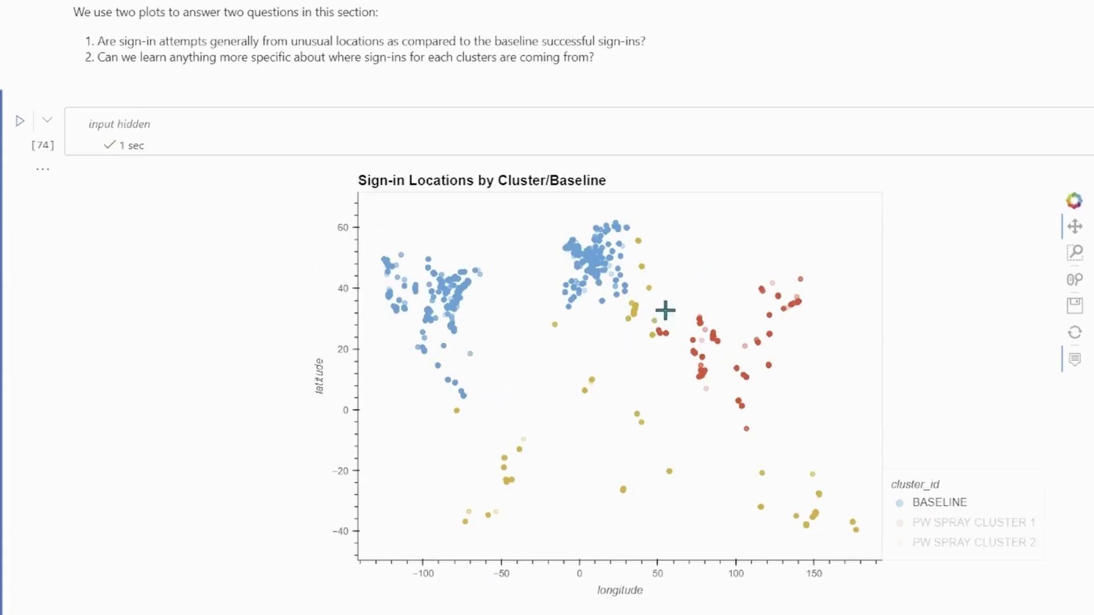
mouse_move(699, 318)
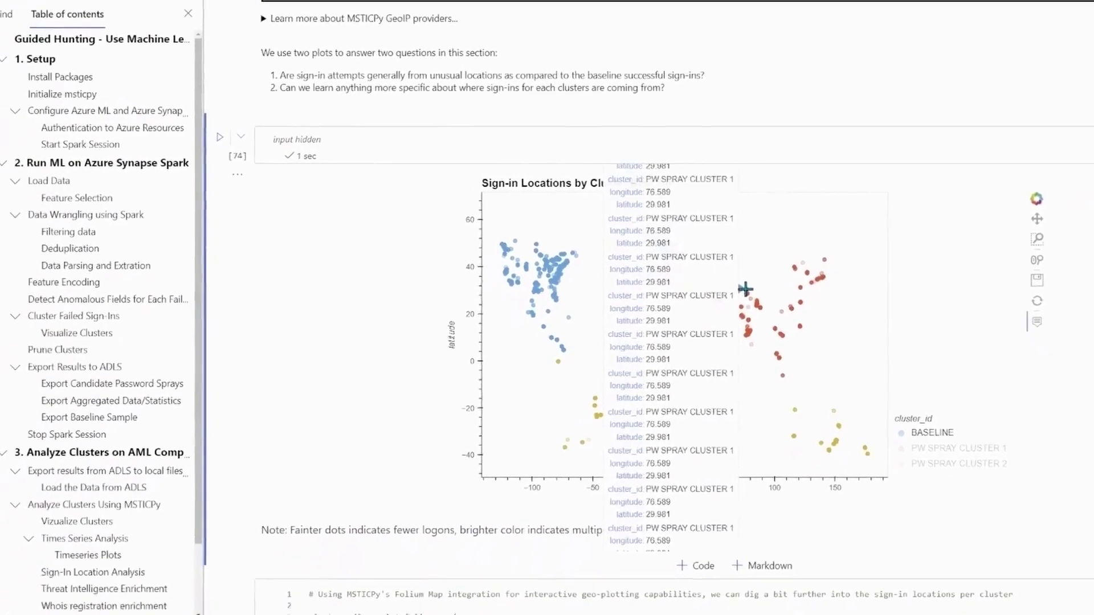
scroll(397, 442, "down", 8)
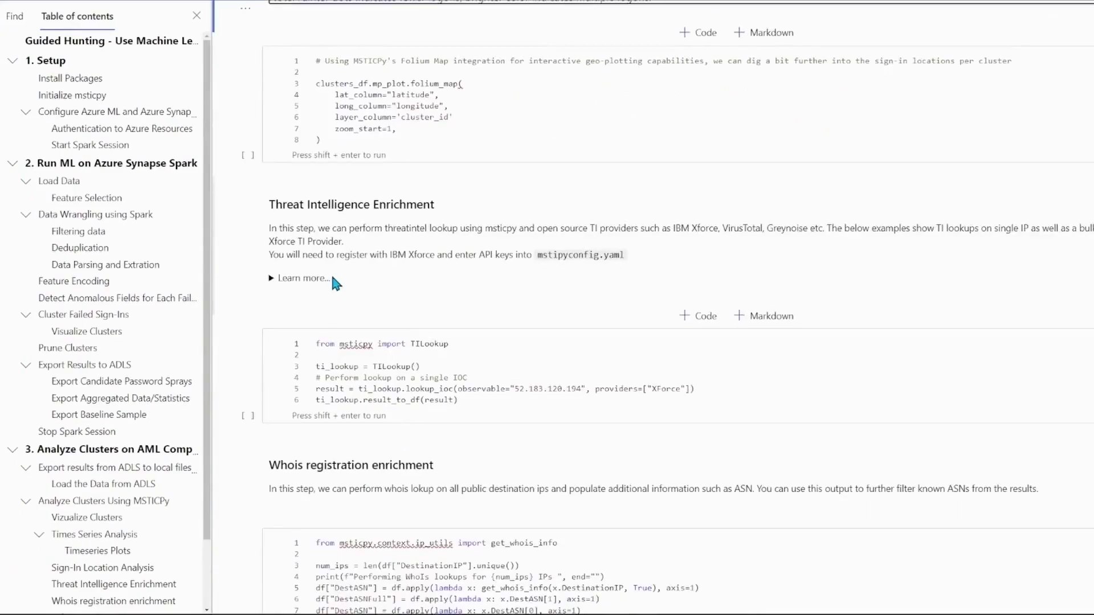
Step: Expand Learn more, go to 4. Create Sentinel Incidents, and select 'Incident created. Comment posted.'
left_click(273, 279)
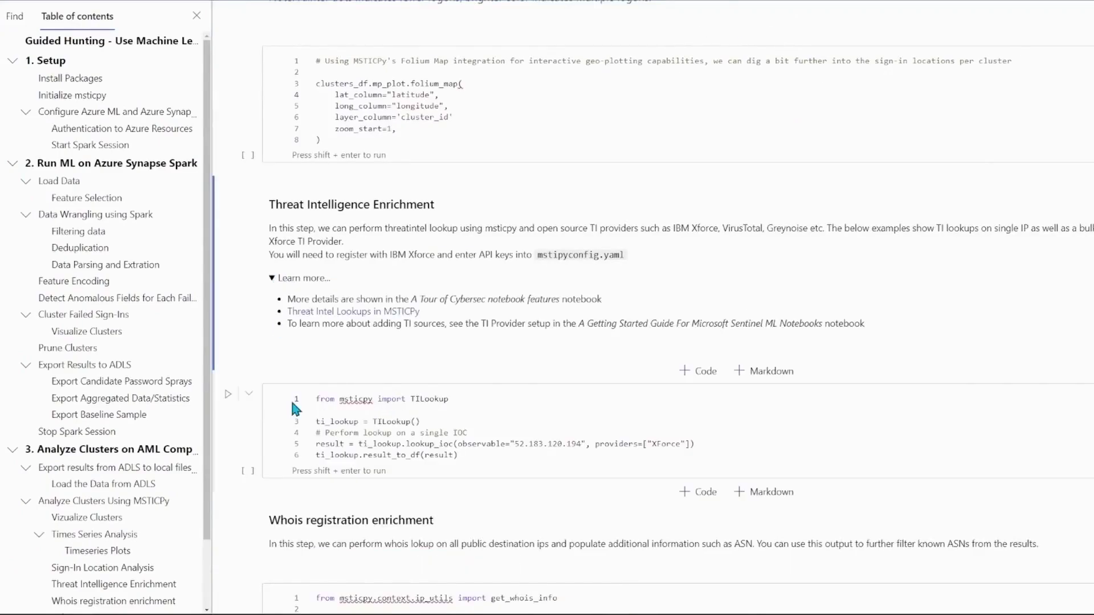
scroll(290, 398, "down", 5)
scroll(135, 381, "down", 3)
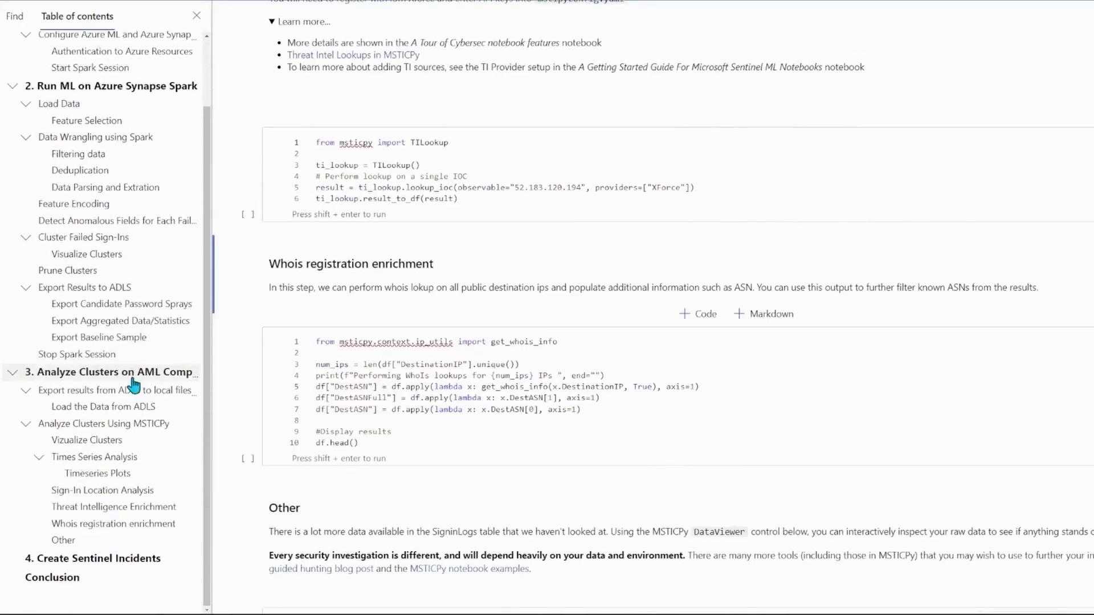
left_click(126, 561)
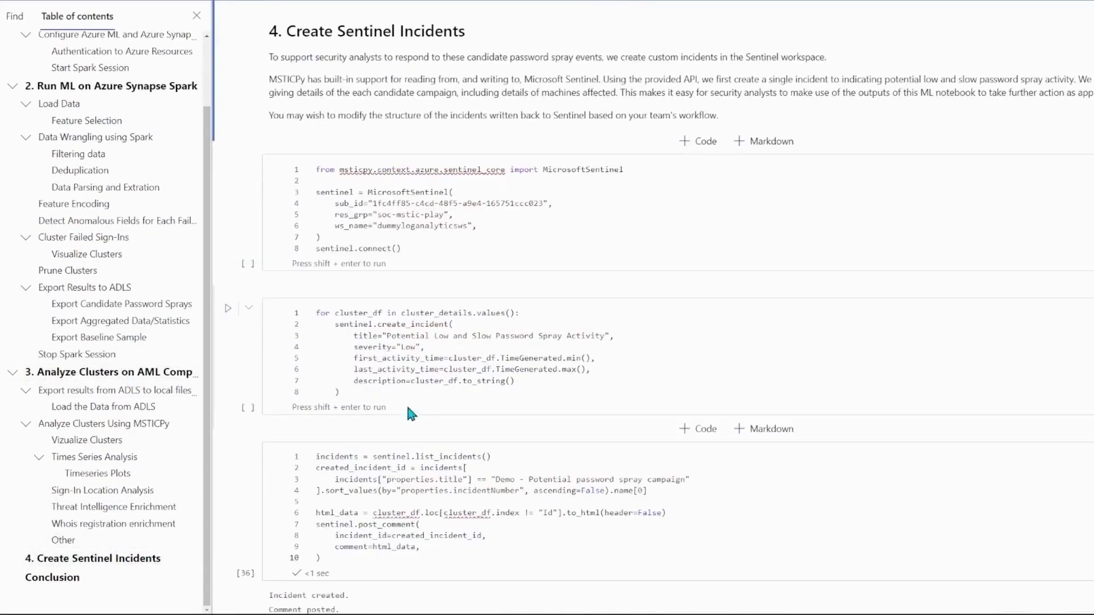
scroll(421, 378, "down", 5)
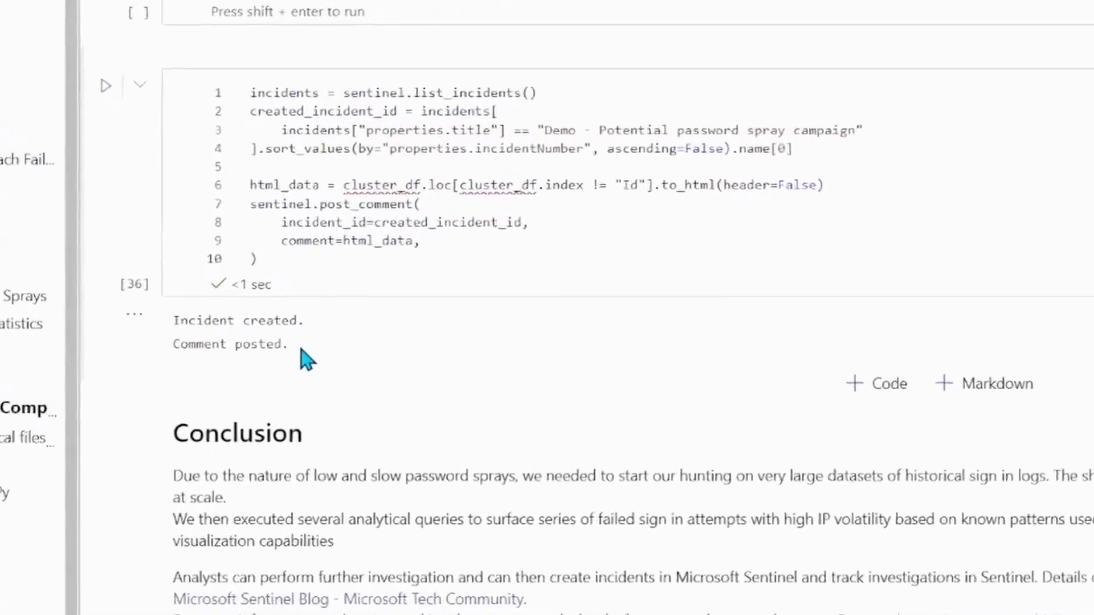
left_click_drag(341, 299, 325, 297)
left_click_drag(230, 350, 129, 330)
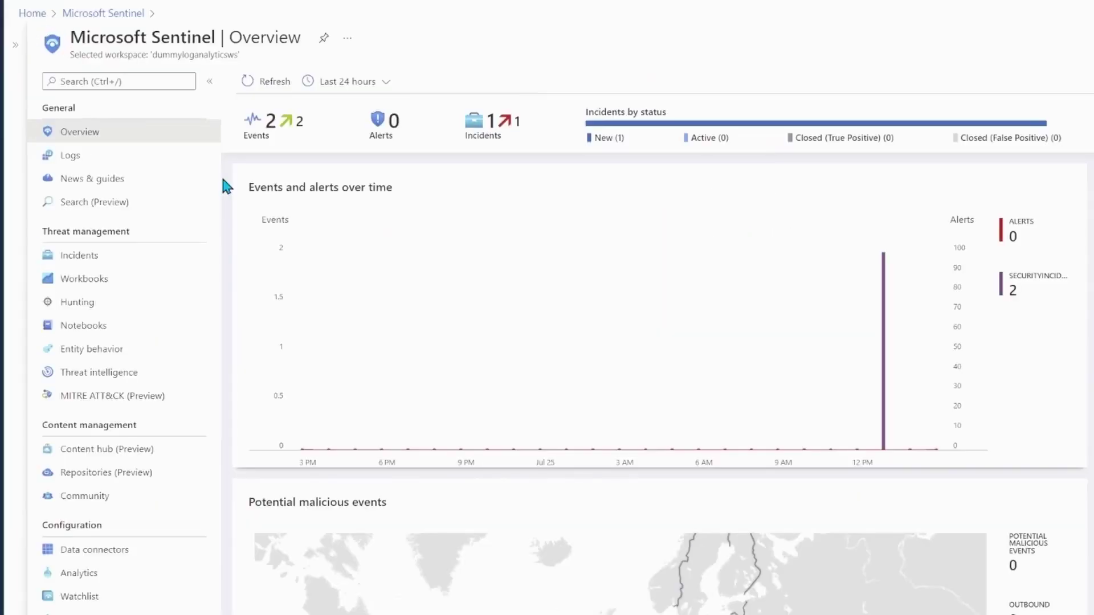
Step: Open incident 5's full details from the incident queue and expand its whole description
left_click(151, 262)
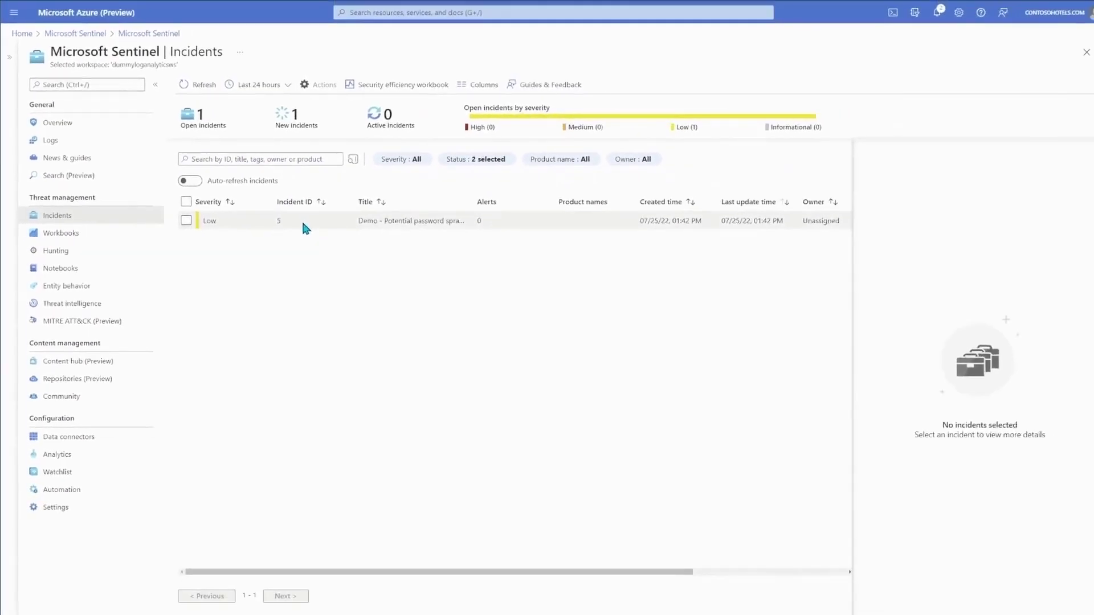
left_click(302, 220)
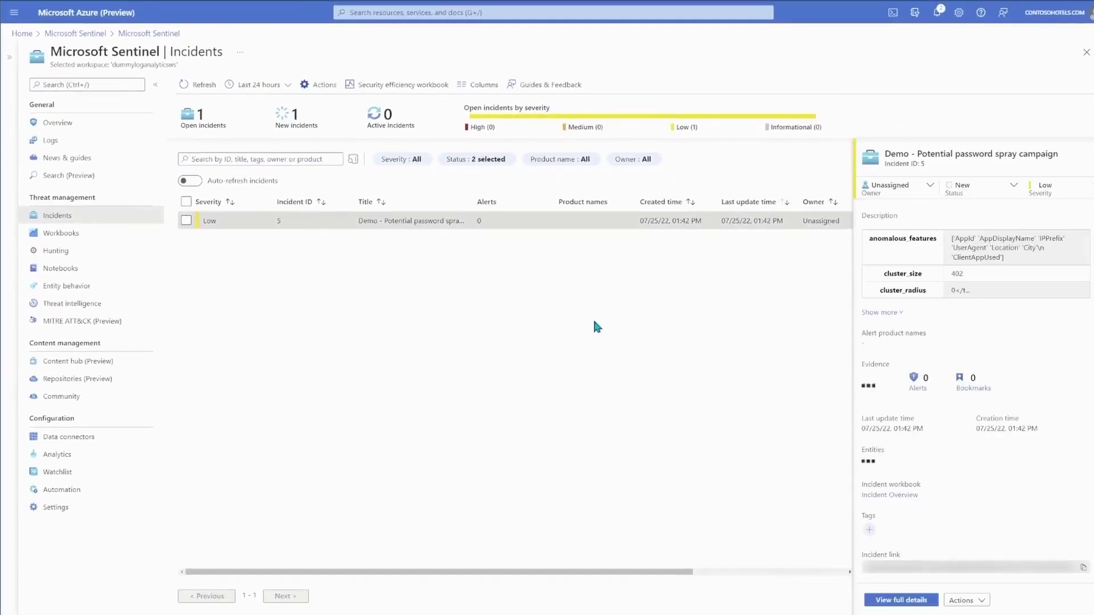
left_click(900, 599)
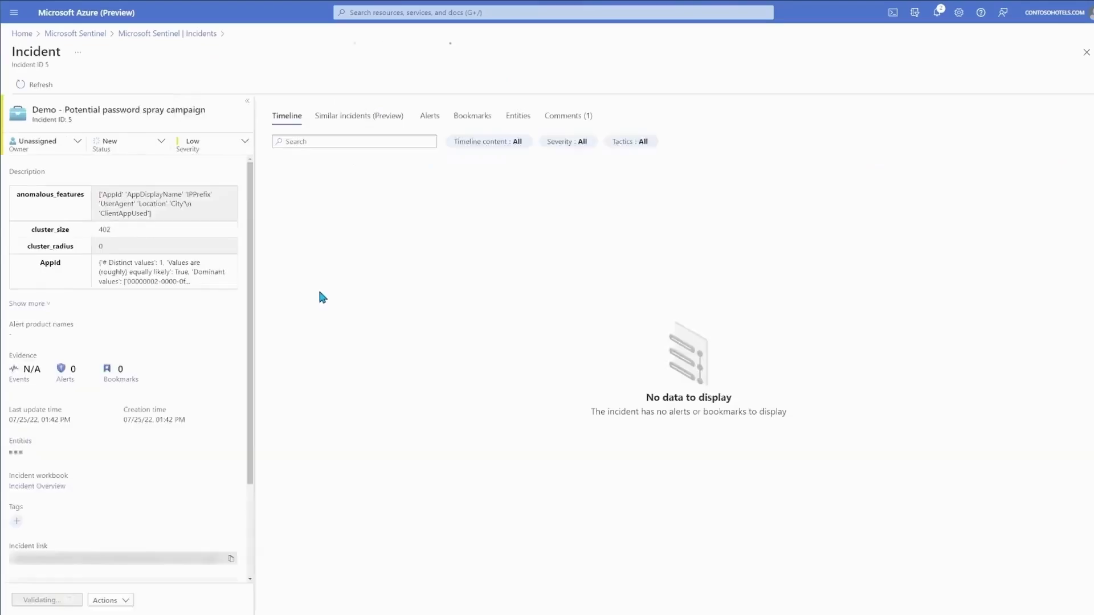
left_click(40, 305)
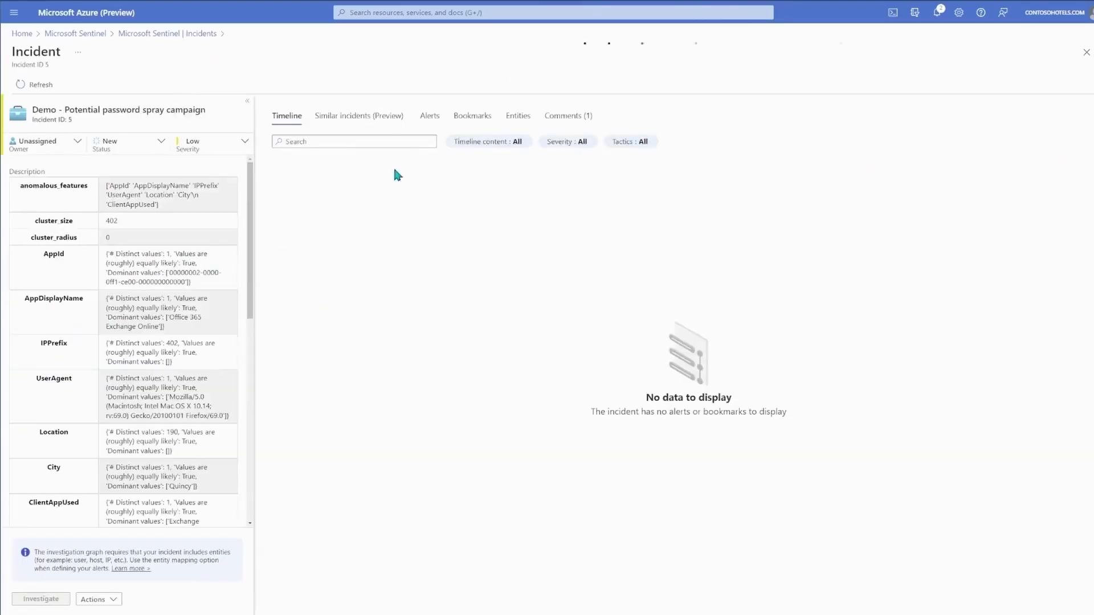
Step: Read the comment the notebook posted on the password spray incident
left_click(563, 120)
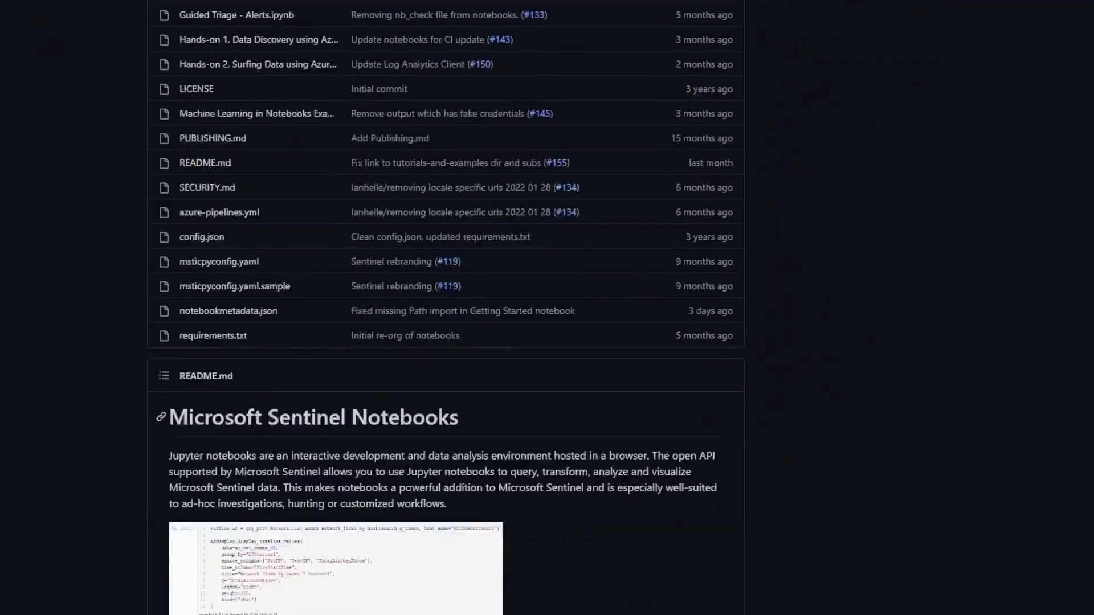
scroll(445, 308, "down", 15)
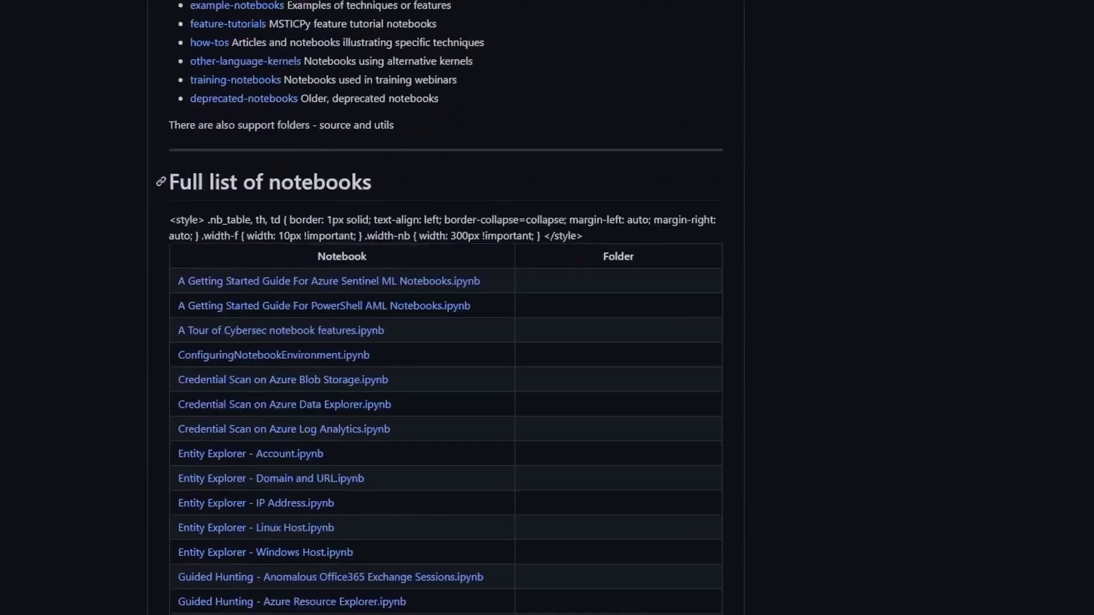
scroll(444, 308, "down", 20)
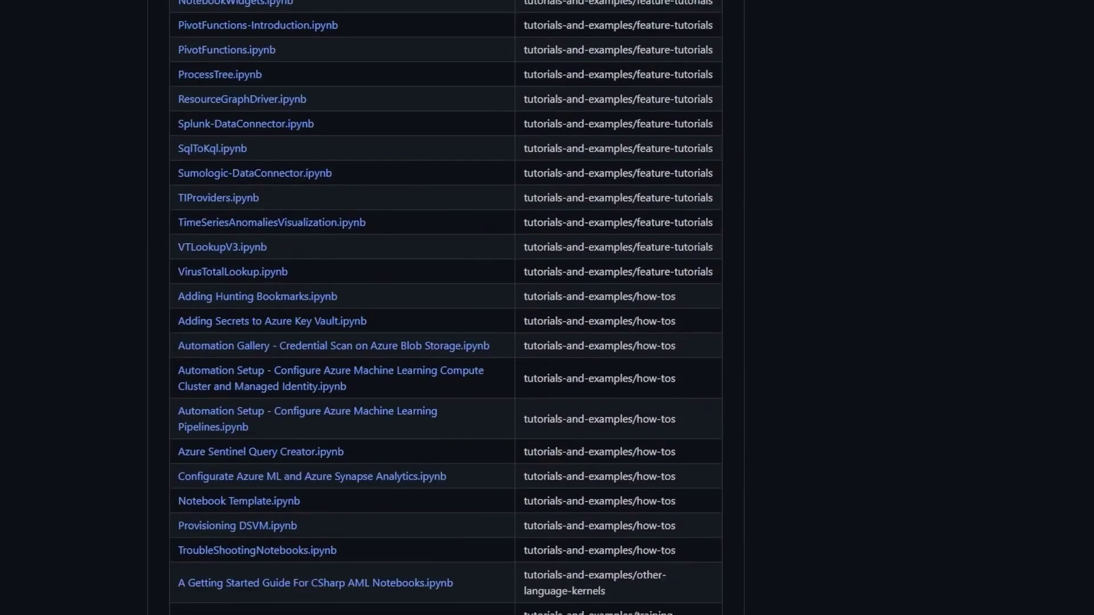
scroll(444, 308, "down", 10)
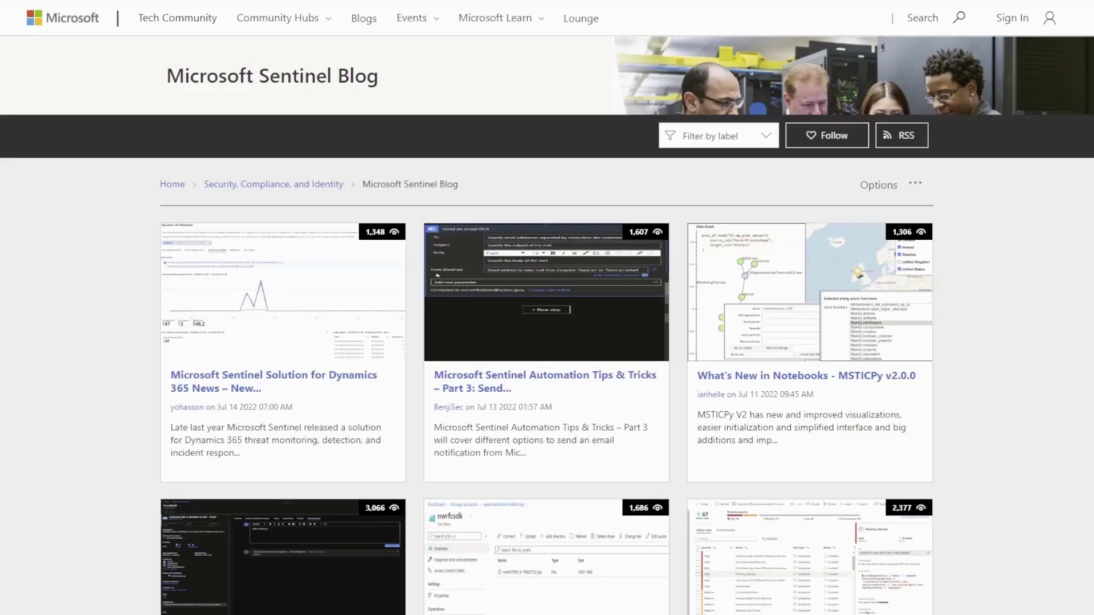
scroll(546, 308, "down", 20)
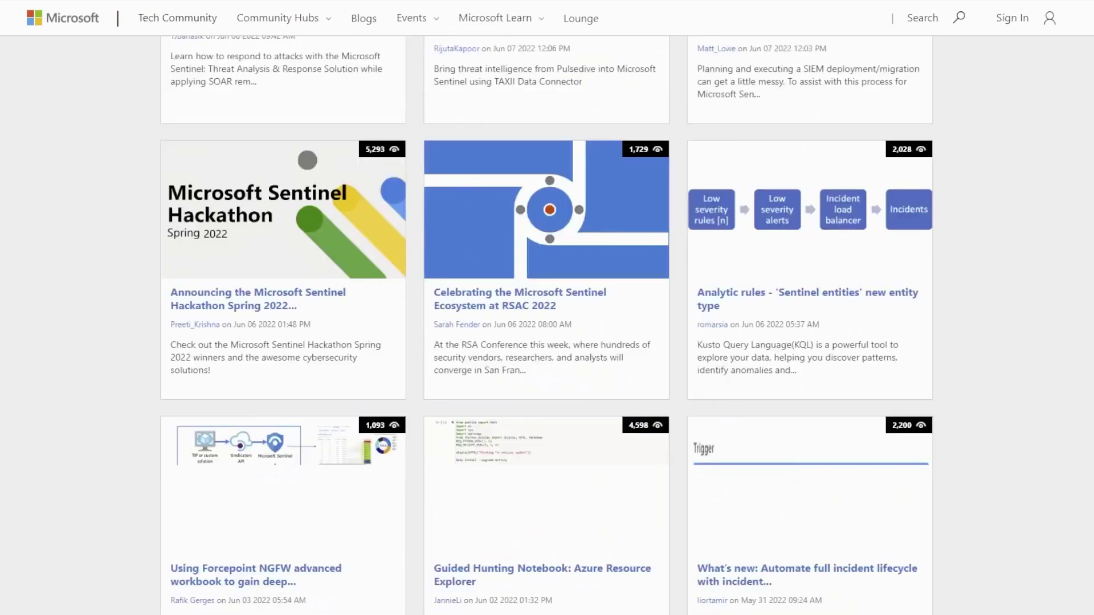